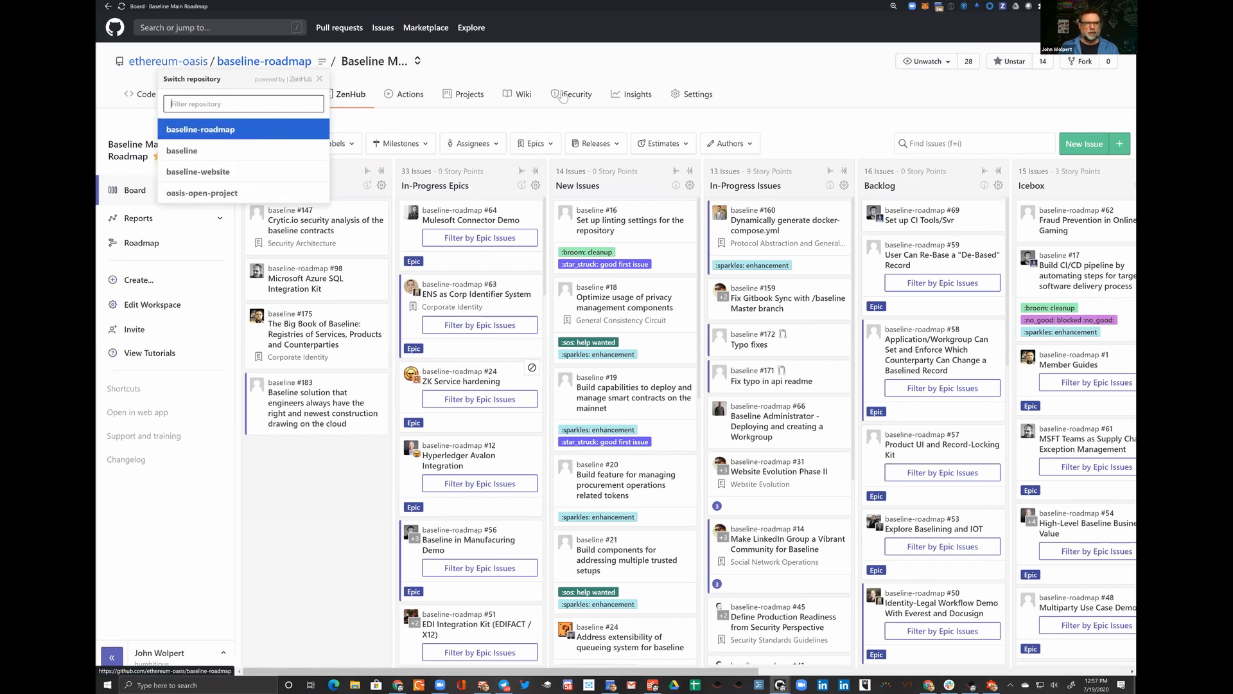
left_click(556, 57)
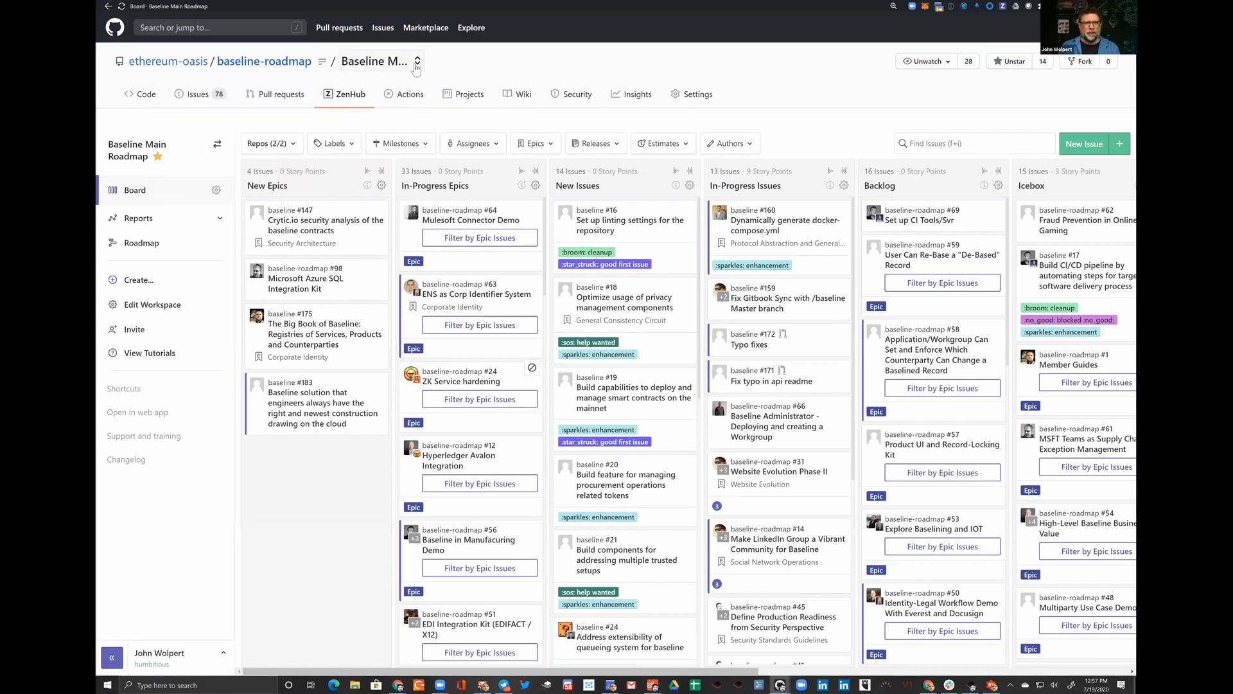
left_click(417, 64)
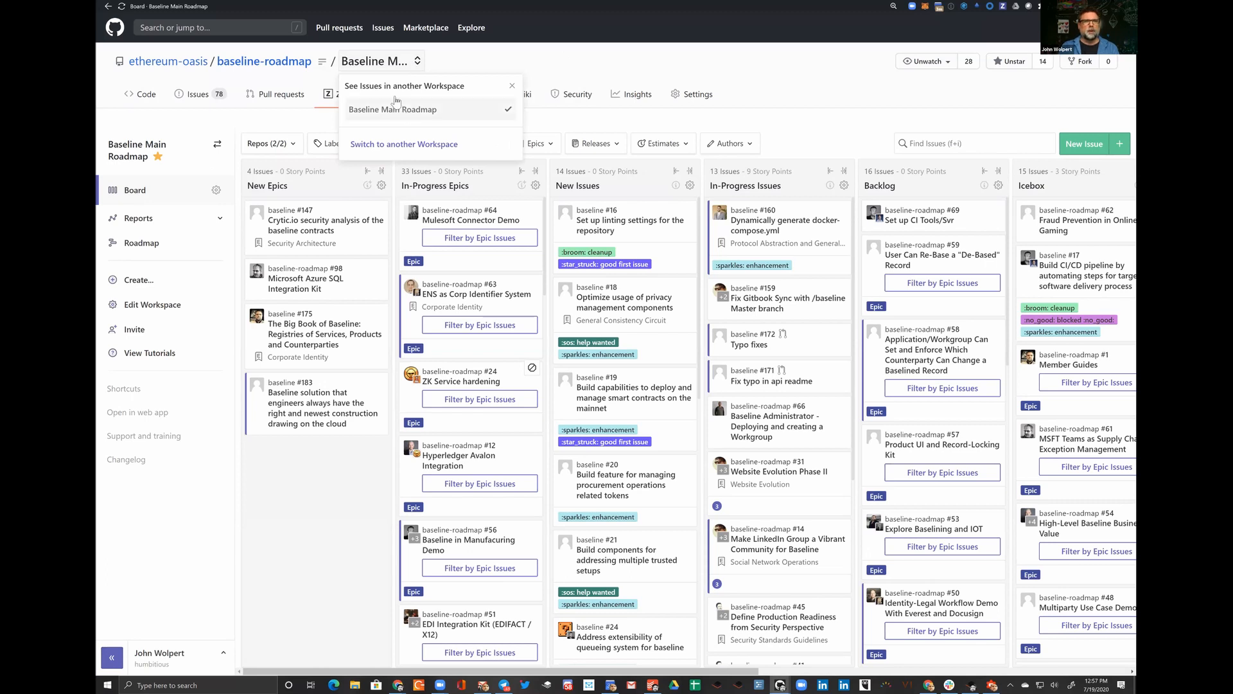
left_click(474, 64)
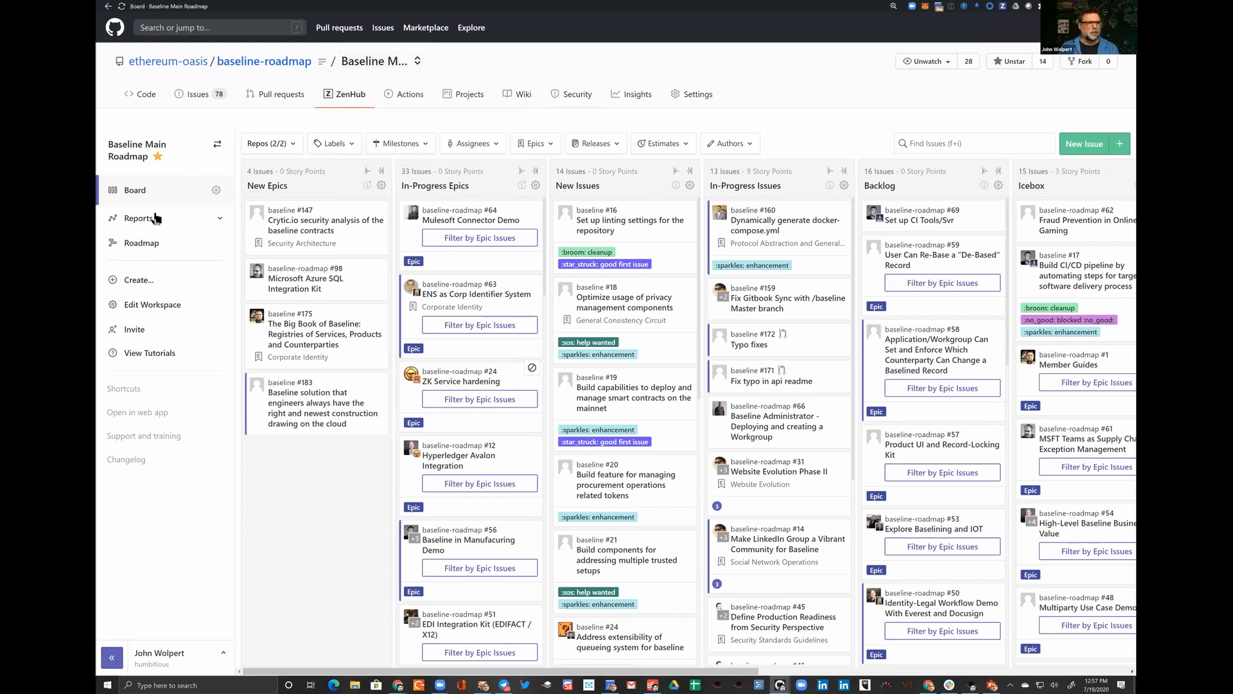
Open the workspace's roadmap and examine the timelines of its projects and epics, from Deployment and Ops down to Specifications.
left_click(133, 246)
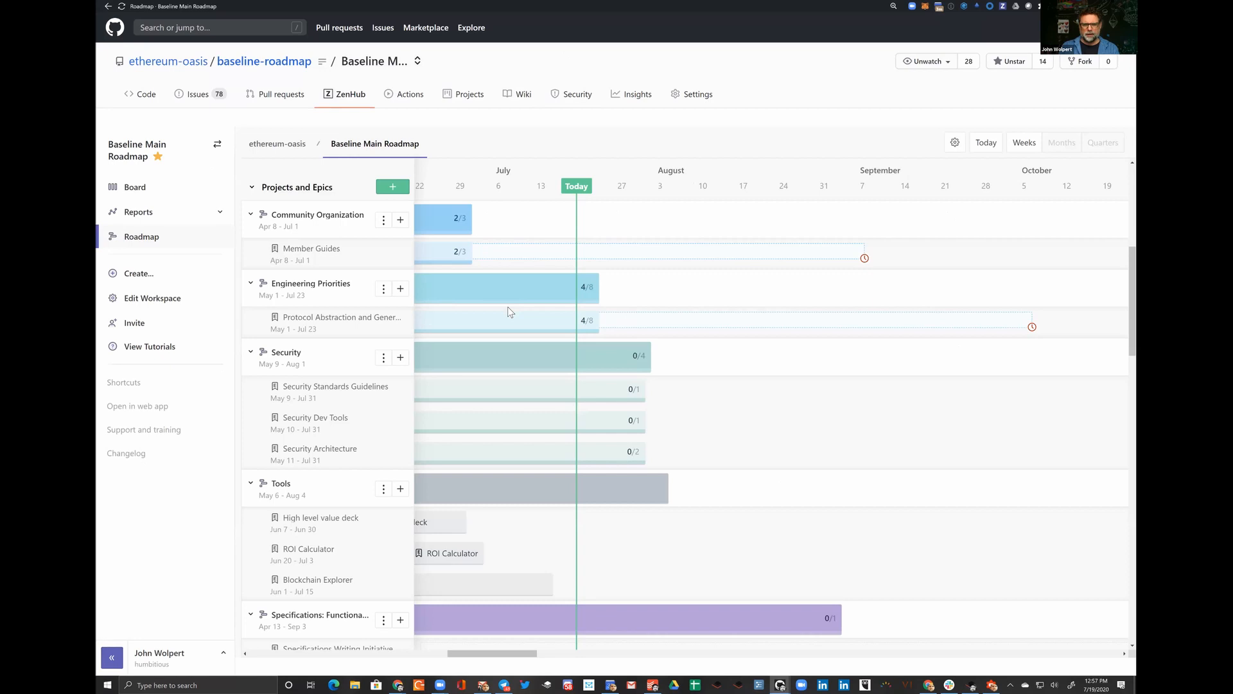
scroll(481, 308, "down", 3)
scroll(305, 307, "up", 5)
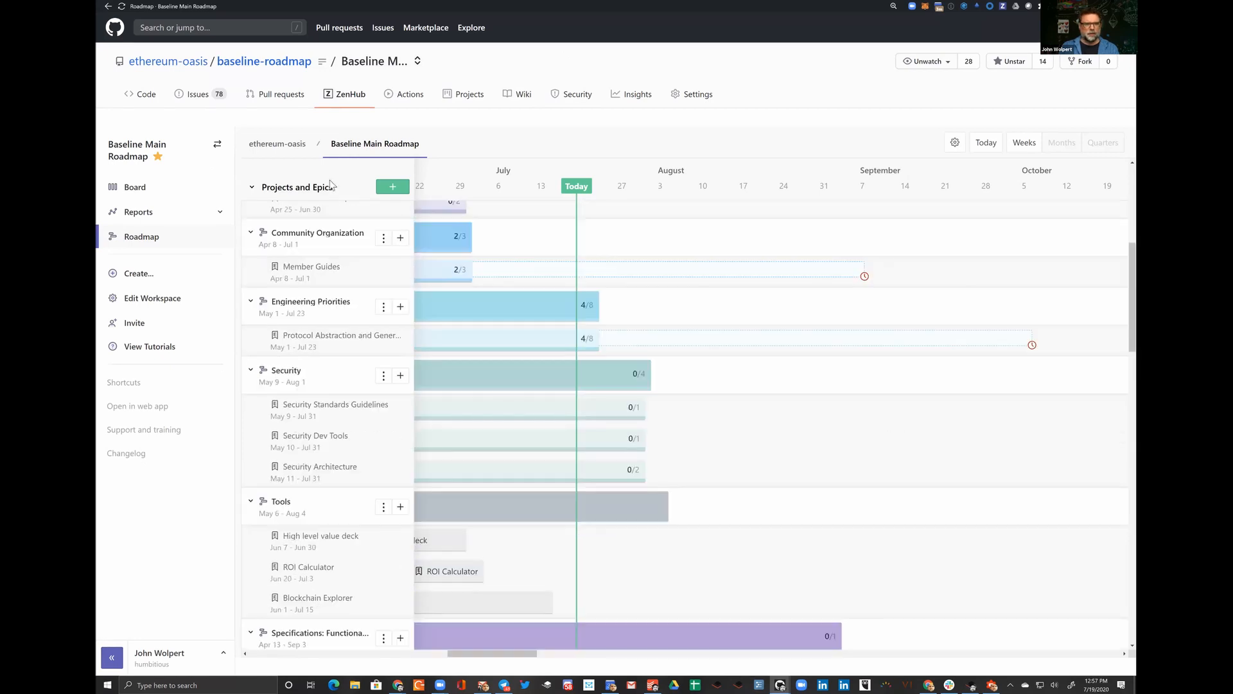
scroll(339, 359, "down", 4)
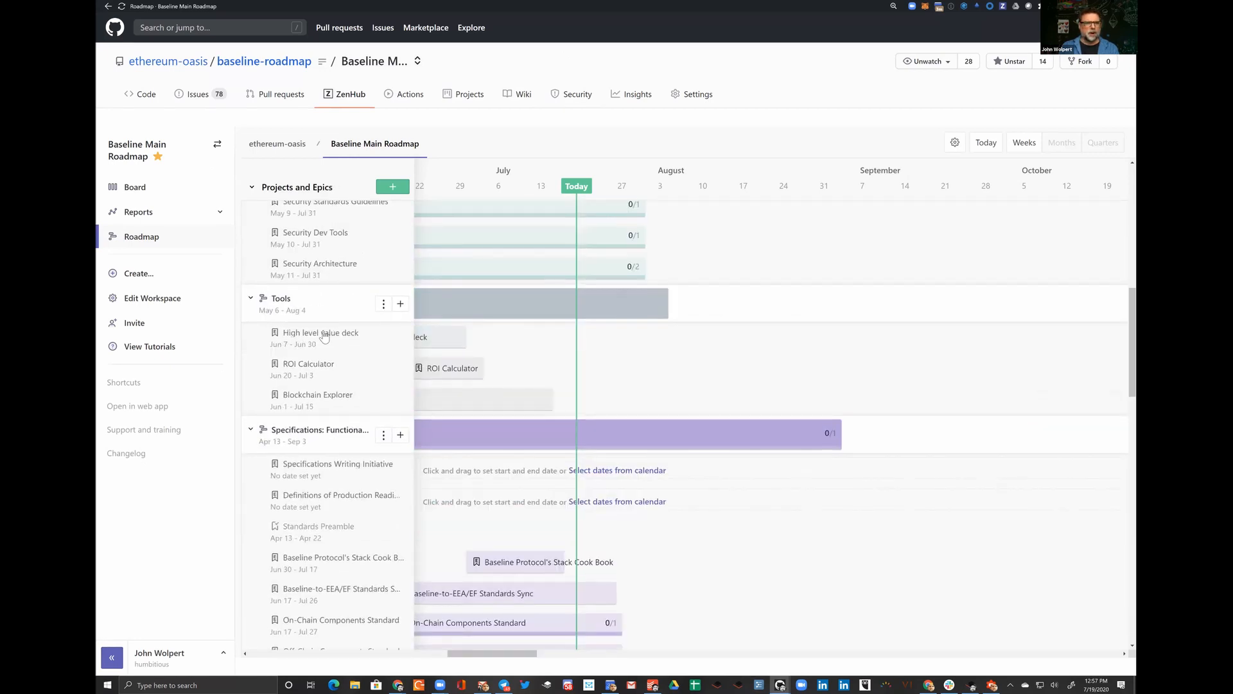
scroll(212, 221, "up", 1)
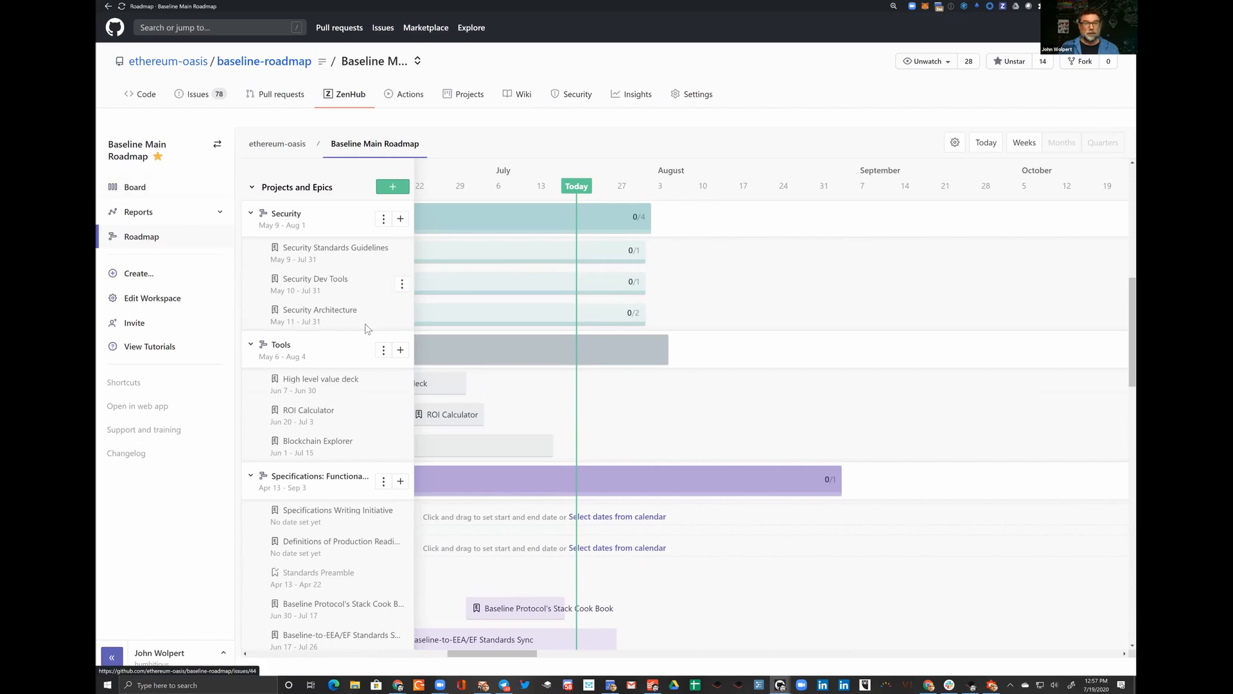
scroll(416, 322, "up", 2)
scroll(502, 379, "down", 2)
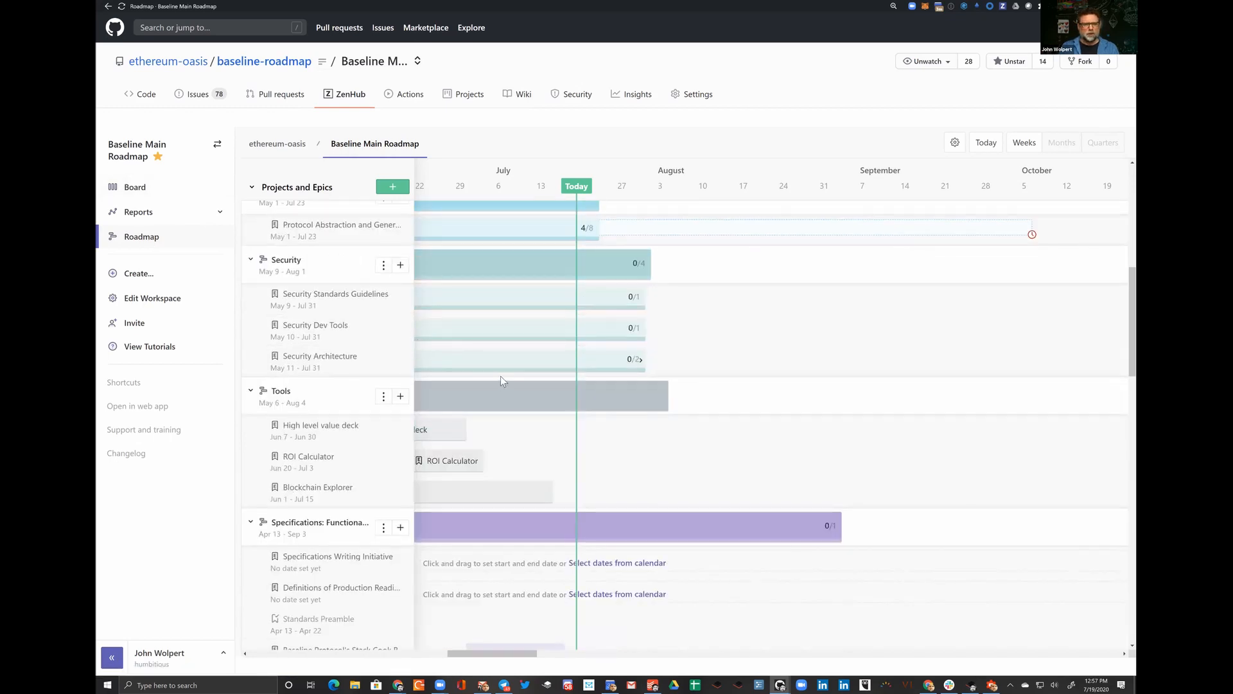
scroll(427, 376, "down", 2)
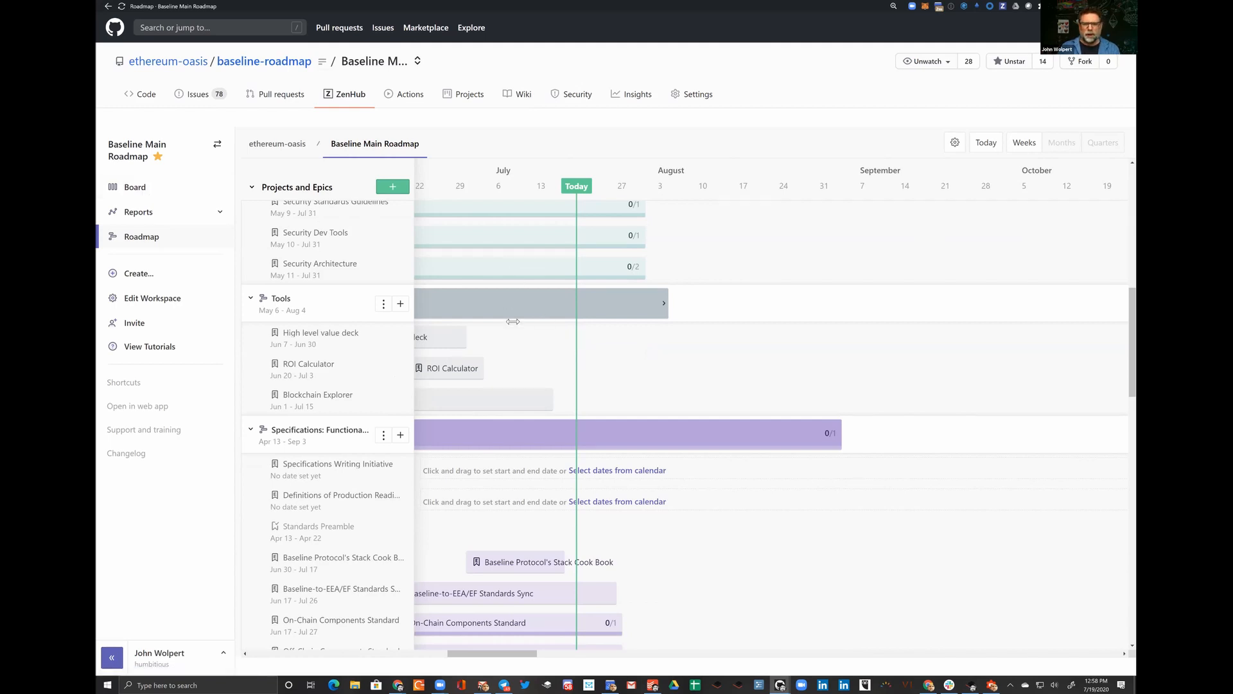
scroll(492, 368, "up", 8)
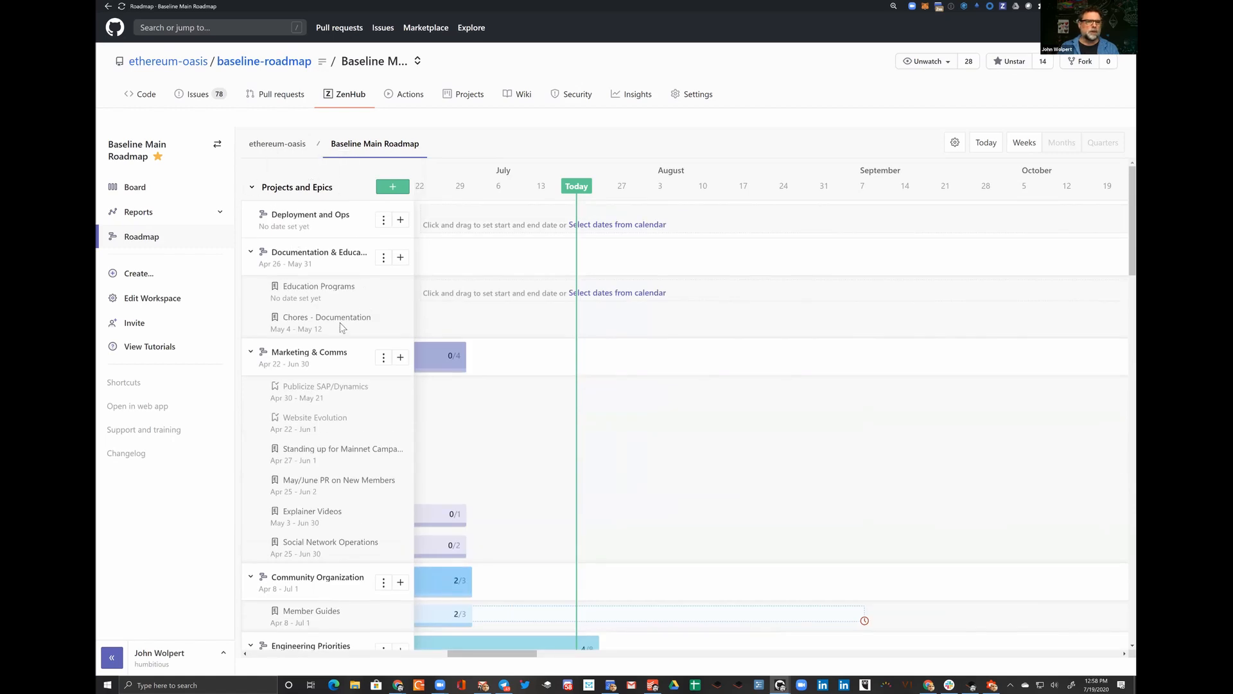
scroll(353, 329, "down", 6)
scroll(243, 330, "down", 3)
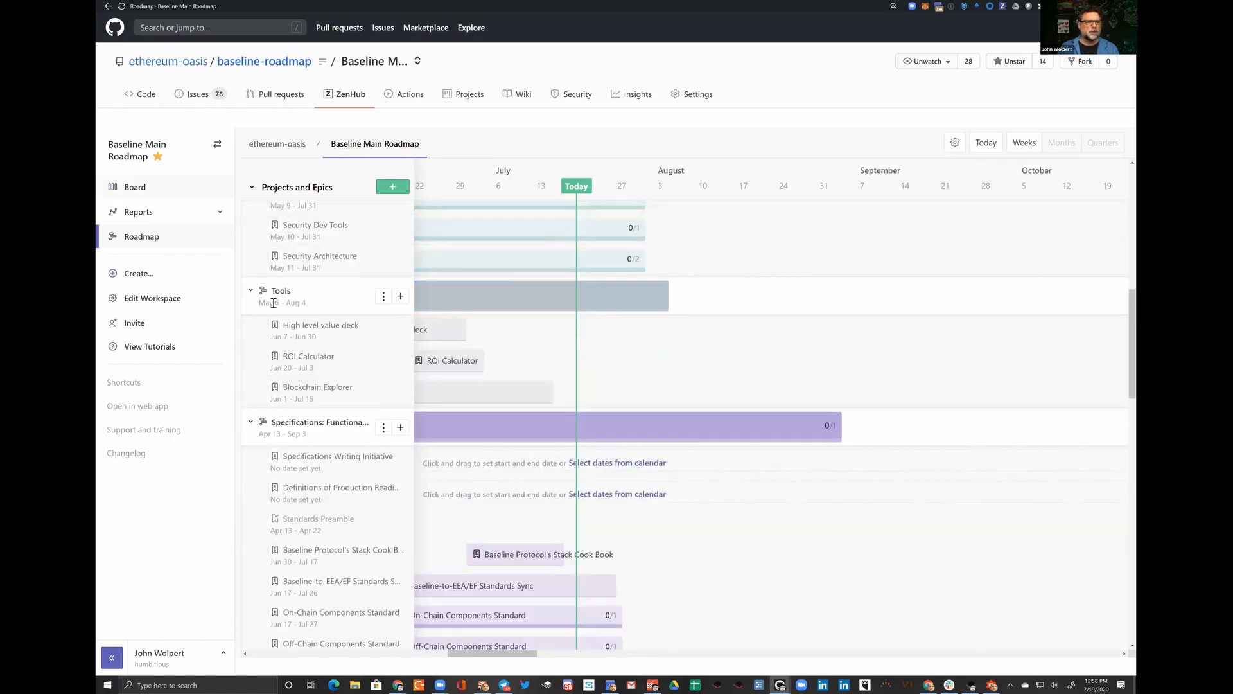
Leave the roadmap for the board, and view the project list of the ethereum-oasis organization.
left_click(131, 199)
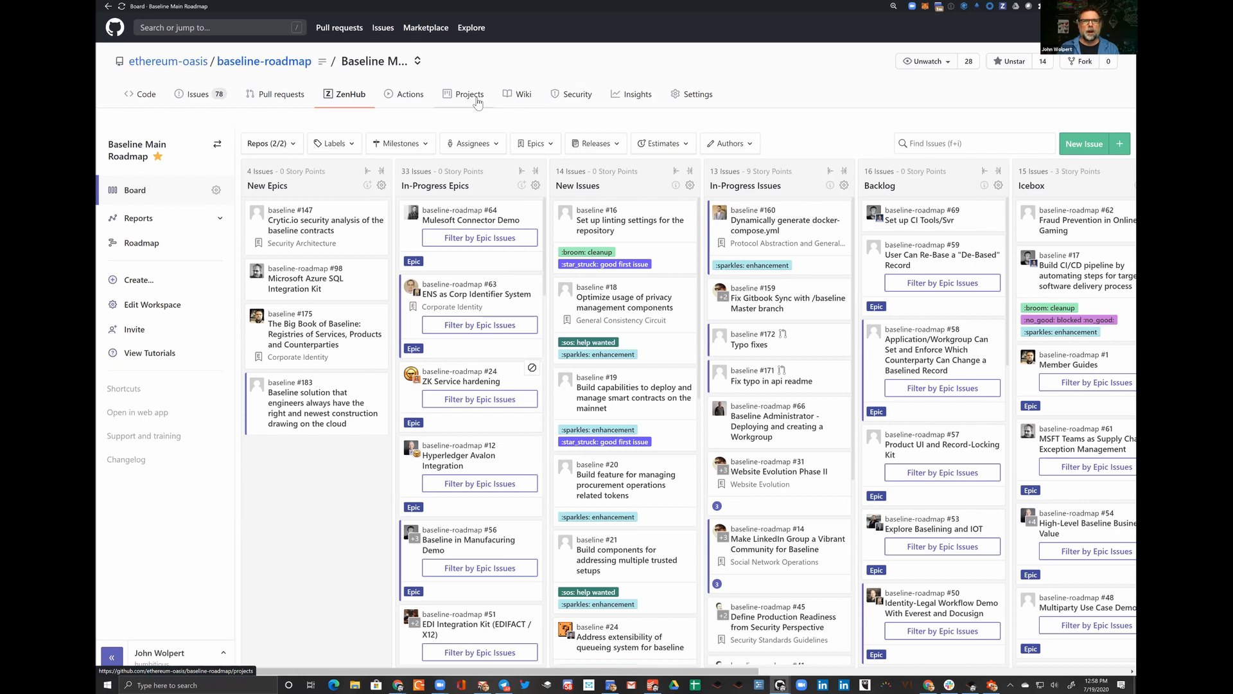
left_click(187, 66)
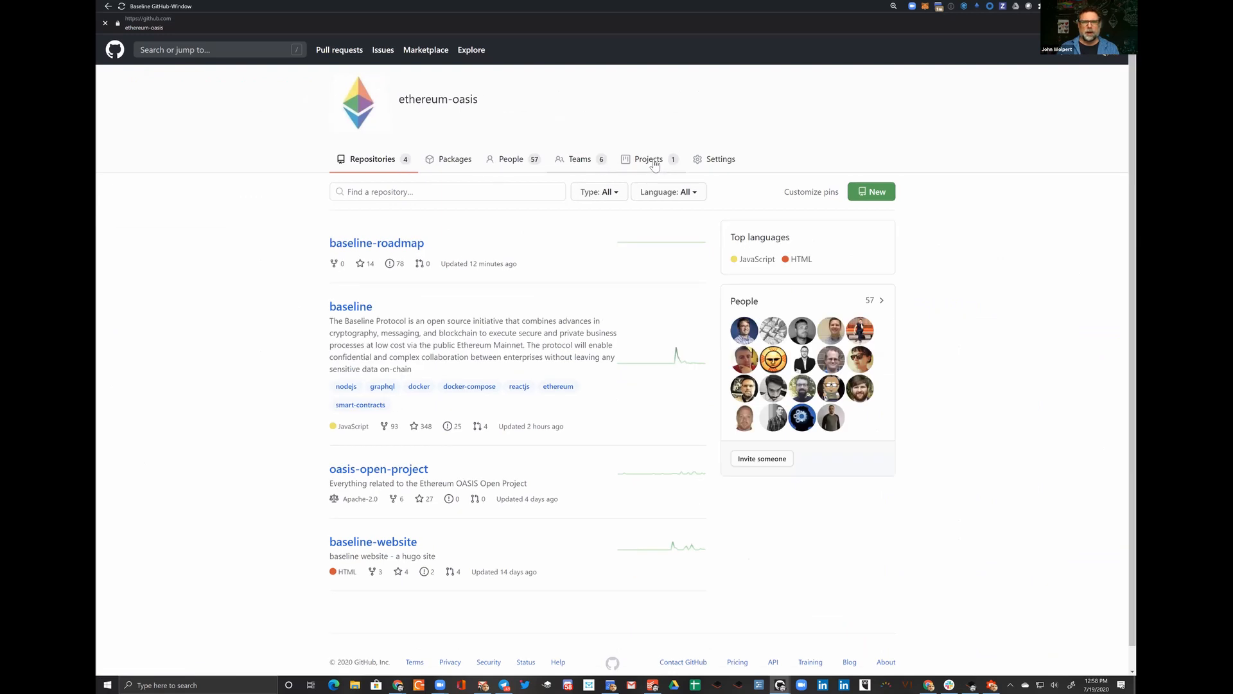
left_click(655, 162)
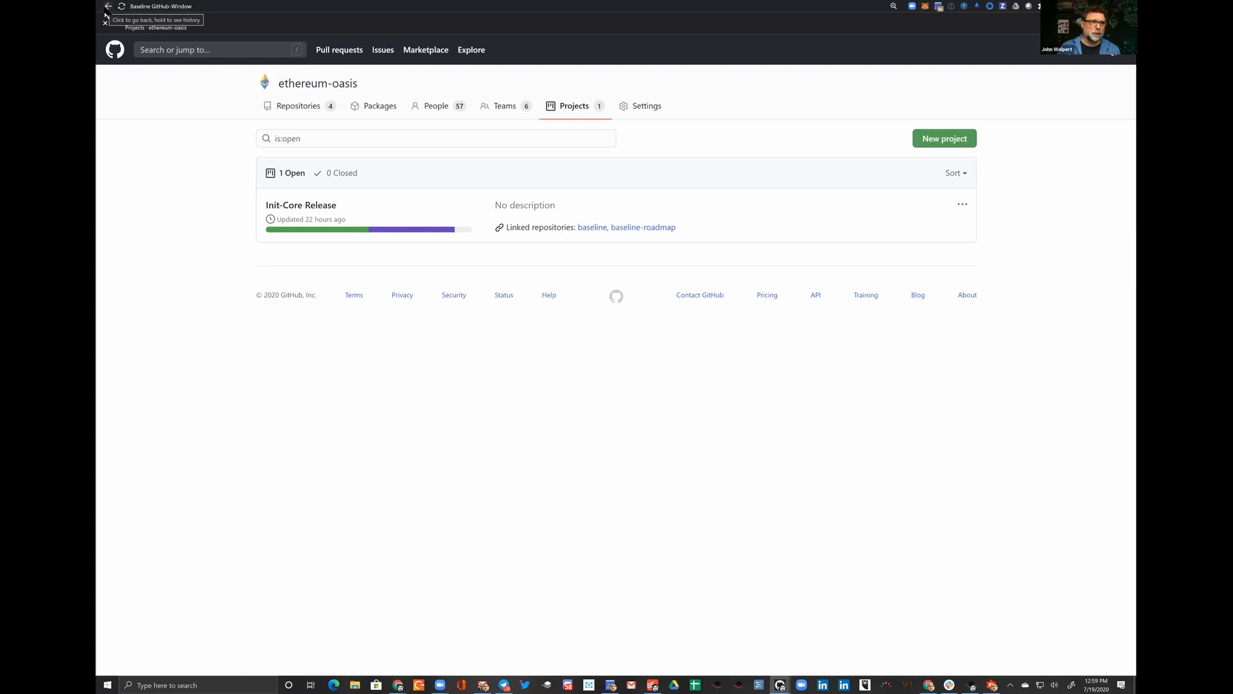
Go back from the organization's project list to the Baseline Main Roadmap board.
left_click(106, 13)
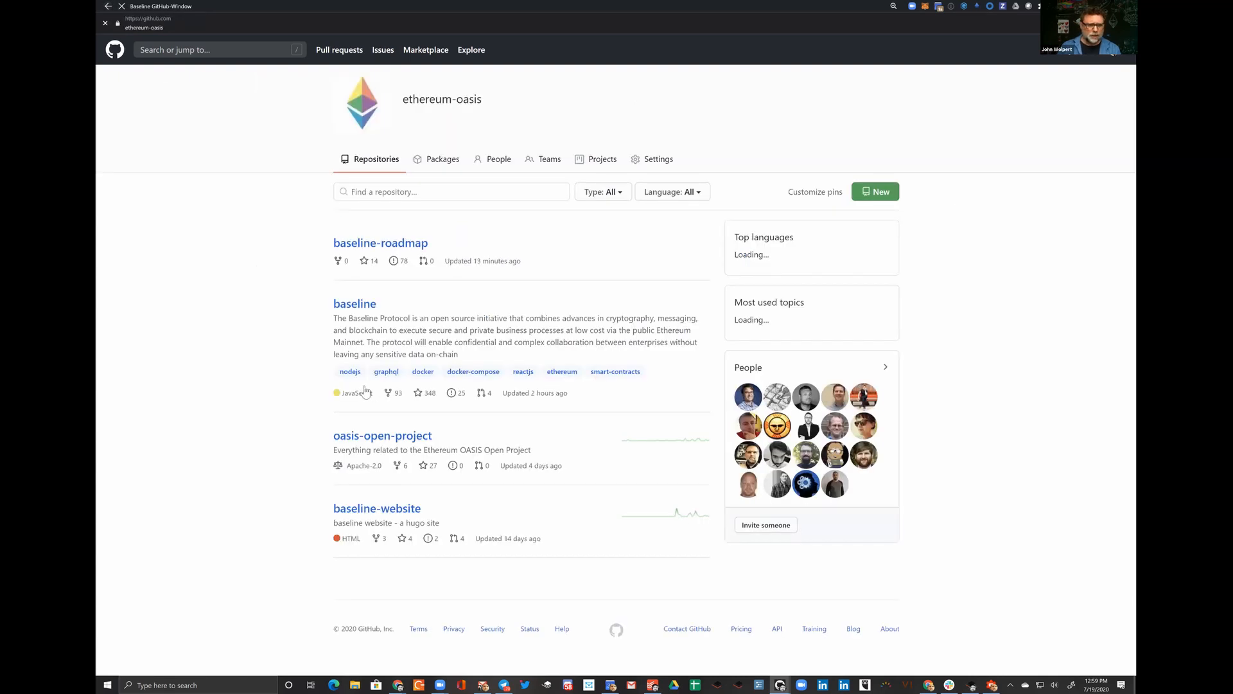
left_click(107, 7)
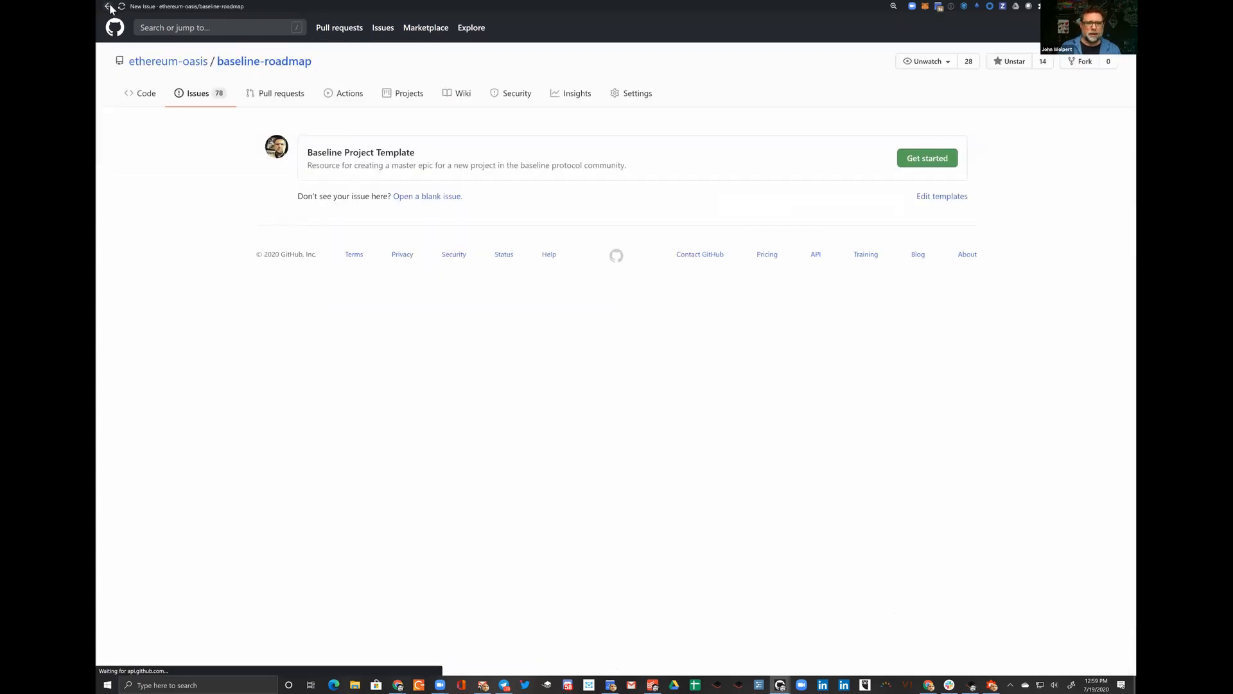
left_click(107, 7)
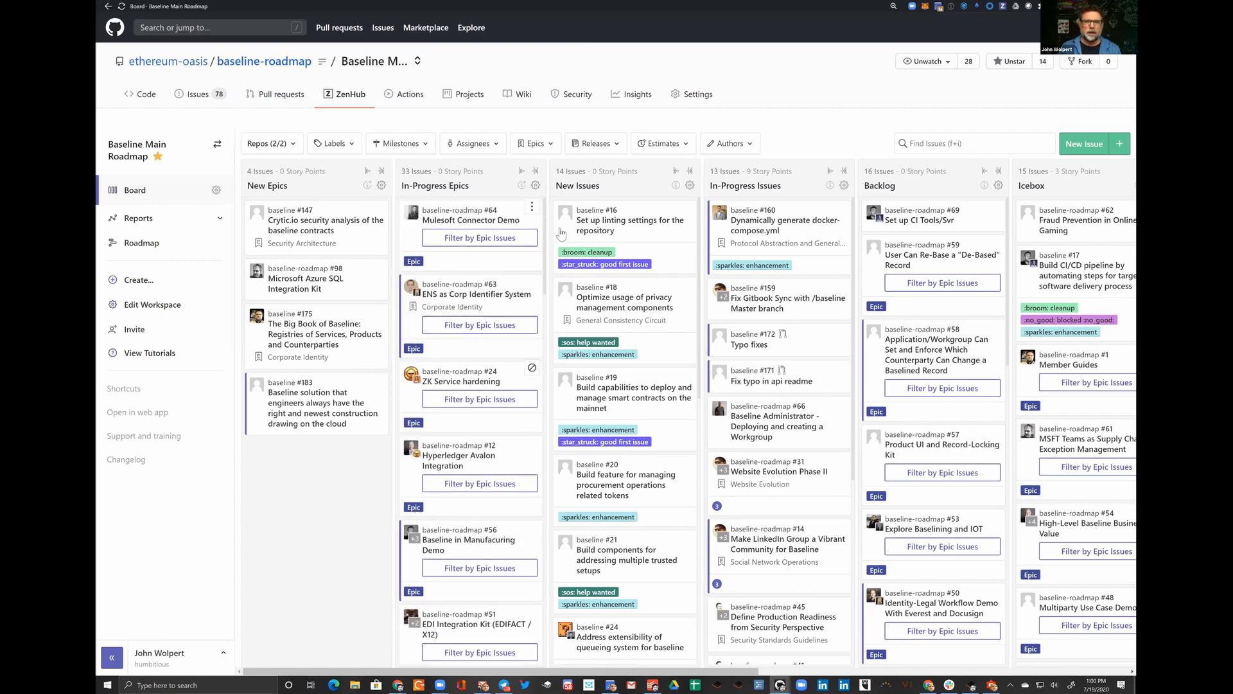
Filter the board's issues to show only the baseline-roadmap repository, excluding baseline.
left_click(278, 153)
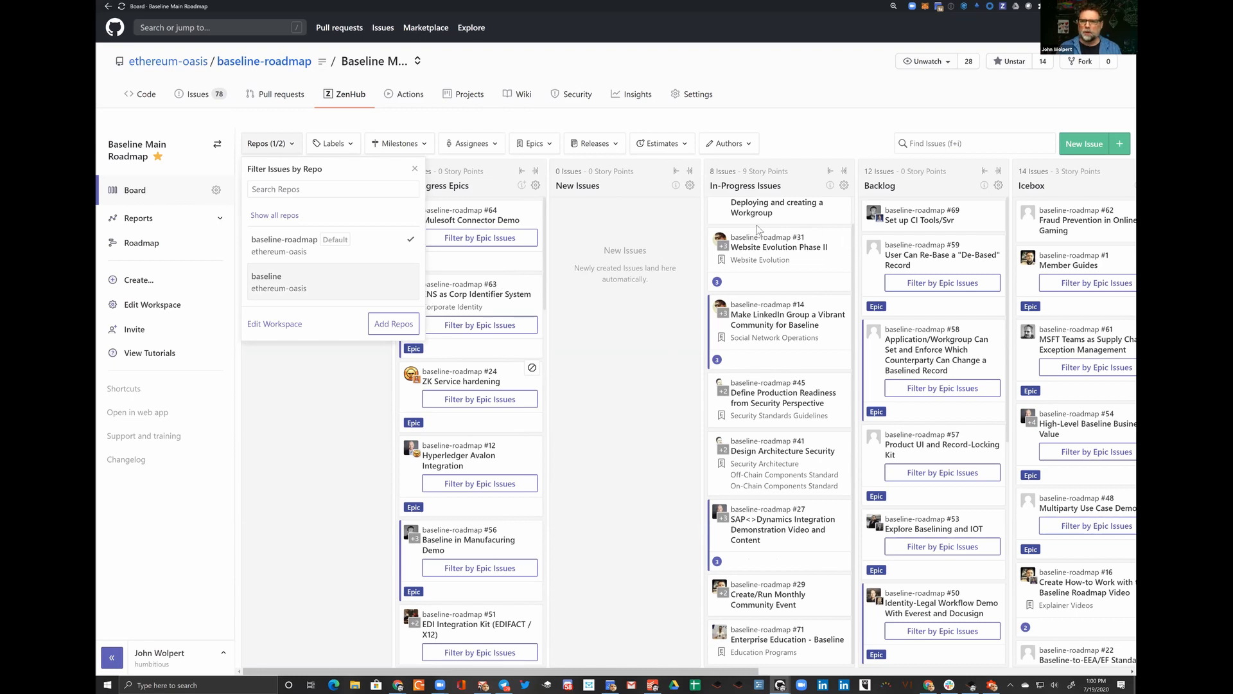
left_click(414, 169)
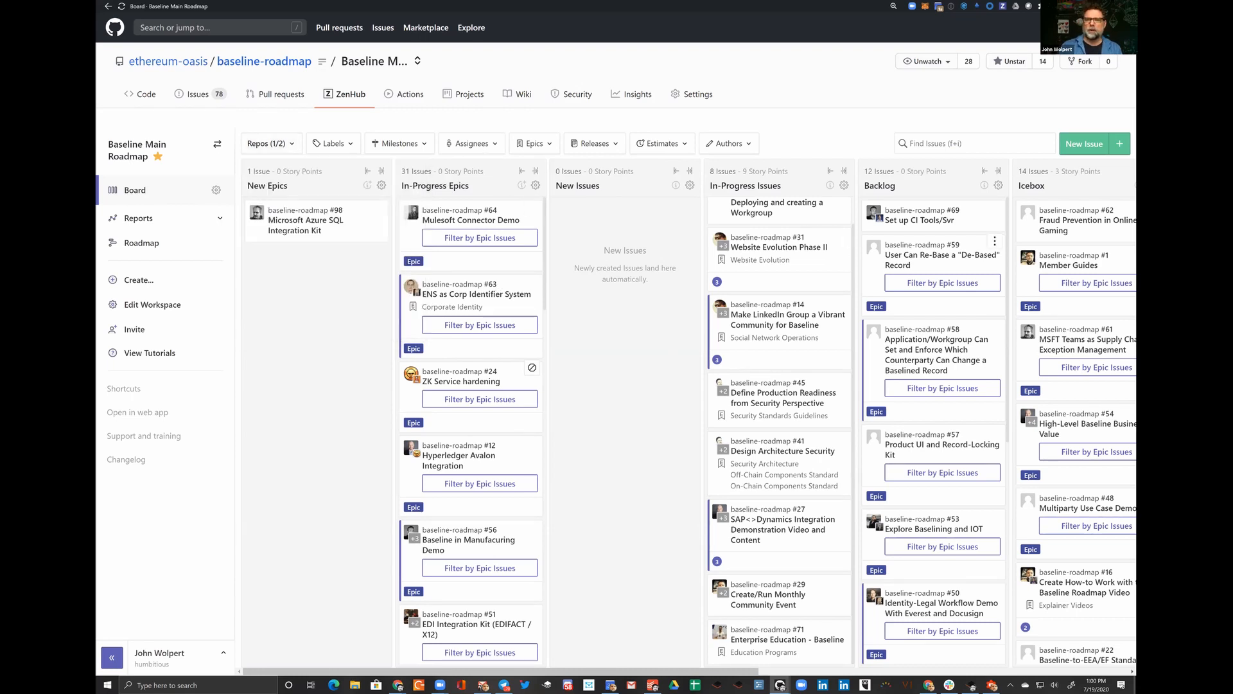
Examine the board's pipelines across Backlog, Icebox, Review/QA, Organizational Issues and Closed.
scroll(824, 243, "right", 5)
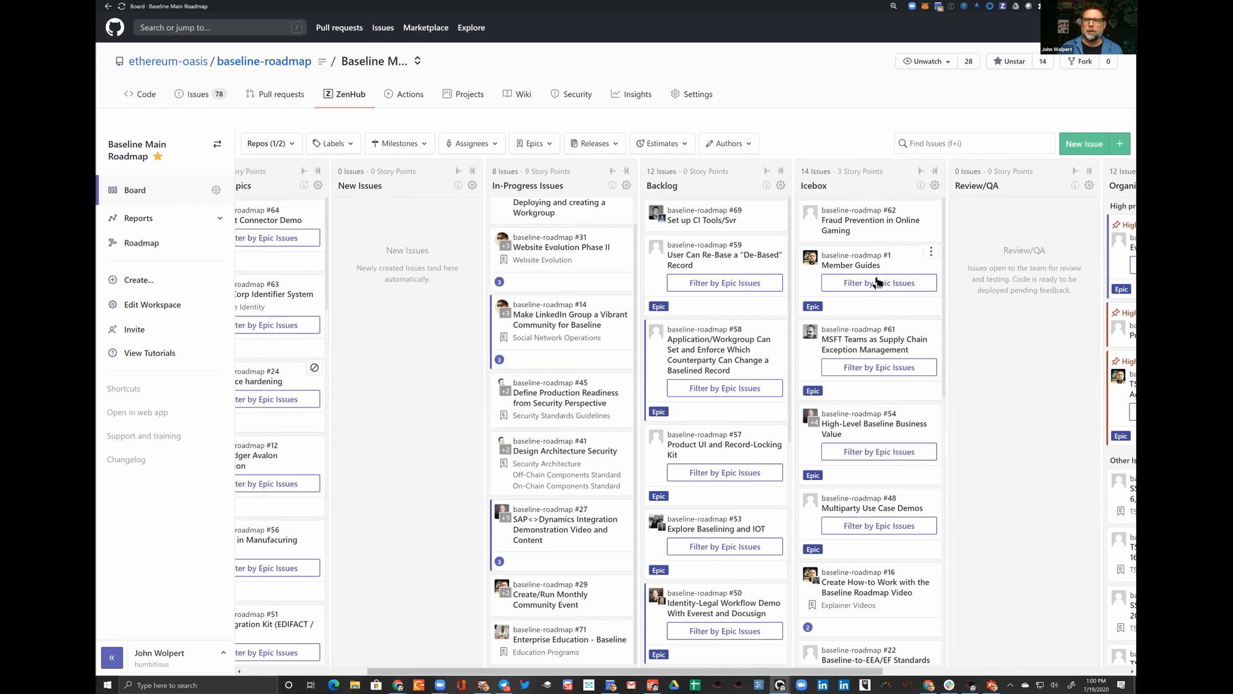
scroll(851, 306, "down", 3)
scroll(863, 293, "up", 3)
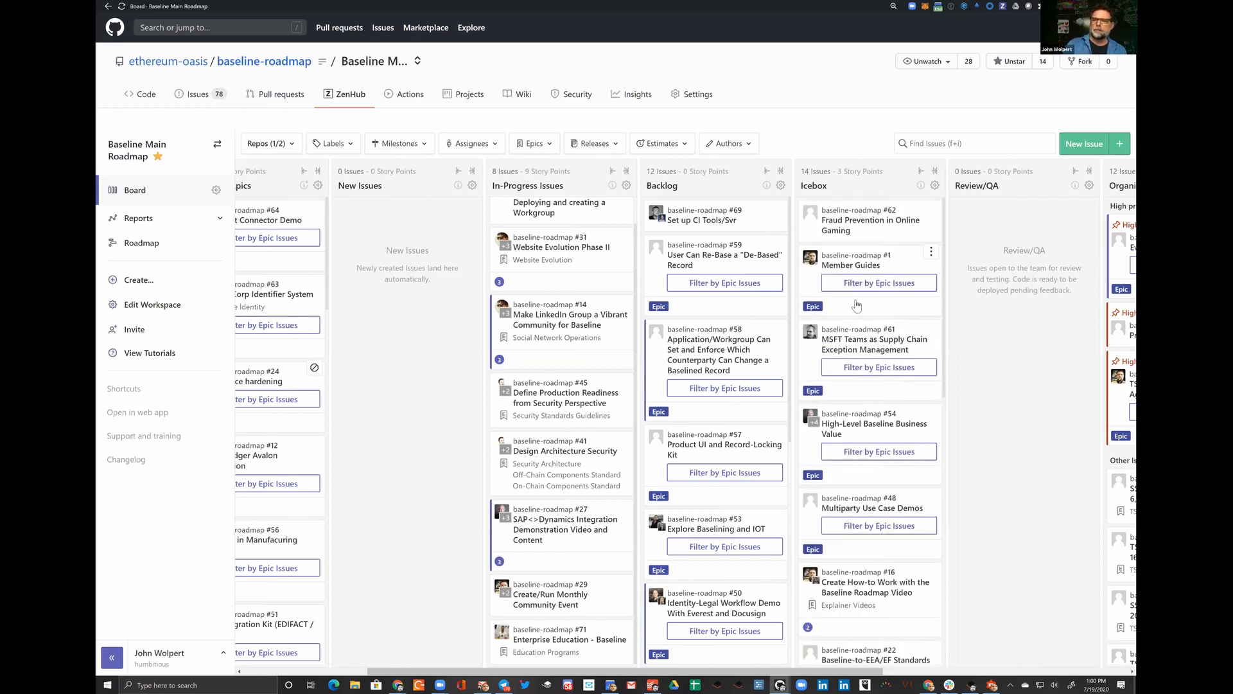
scroll(857, 305, "right", 5)
scroll(856, 305, "right", 3)
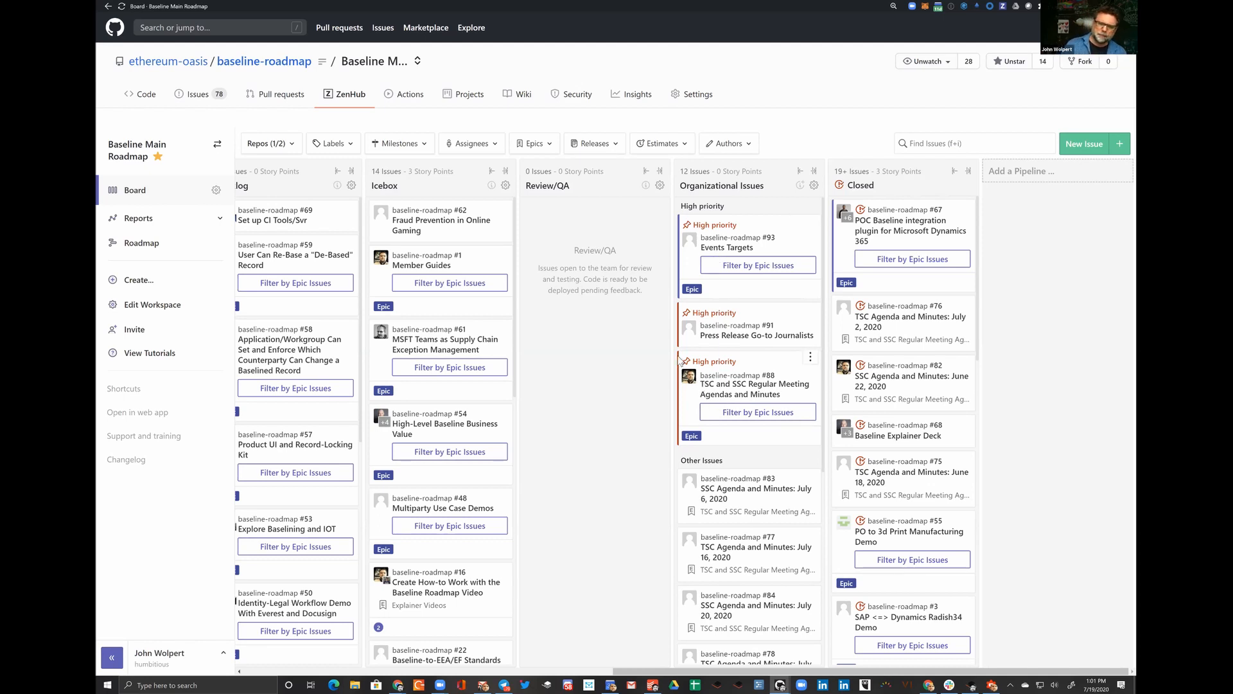
scroll(653, 339, "left", 4)
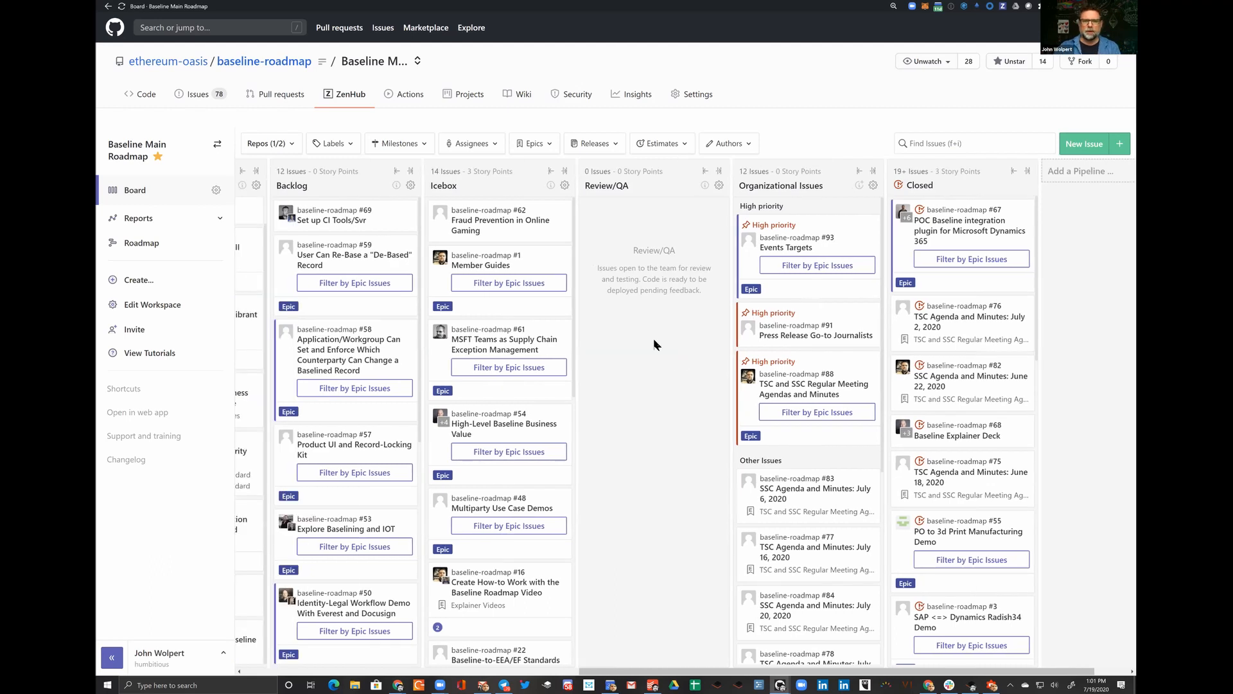
scroll(654, 339, "left", 8)
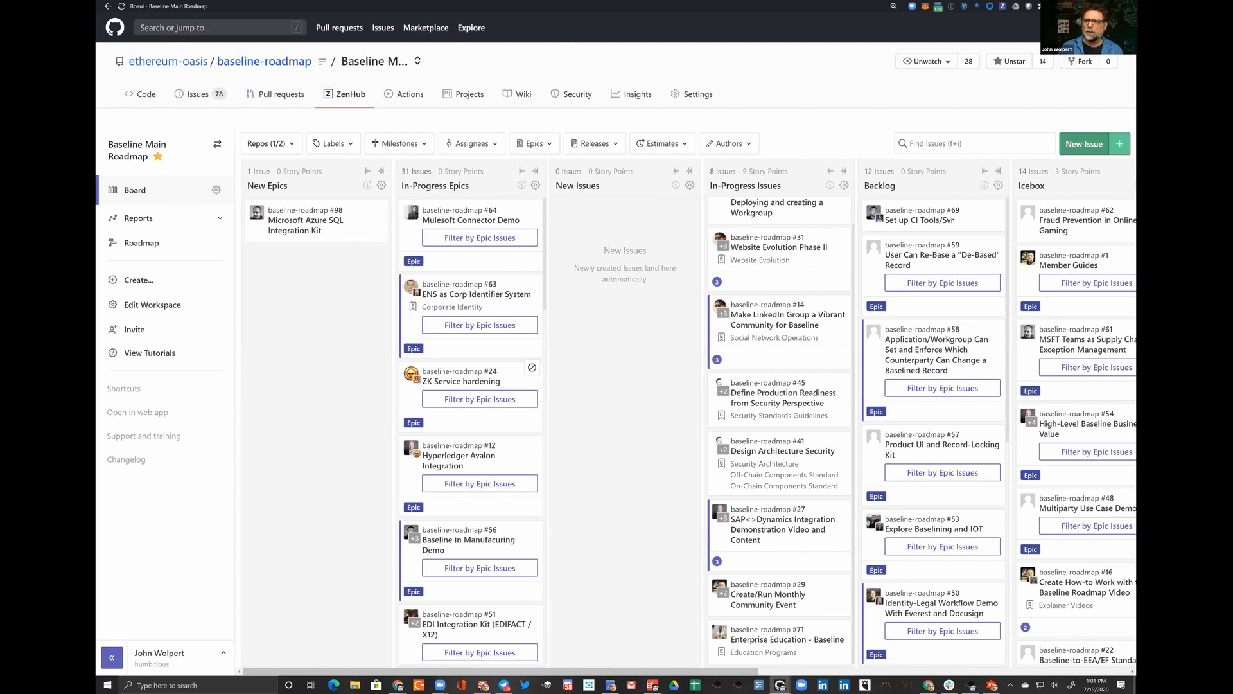
Start a new issue of type Epic in ethereum-oasis/baseline-roadmap and apply the Baseline Project Template.
left_click(1084, 144)
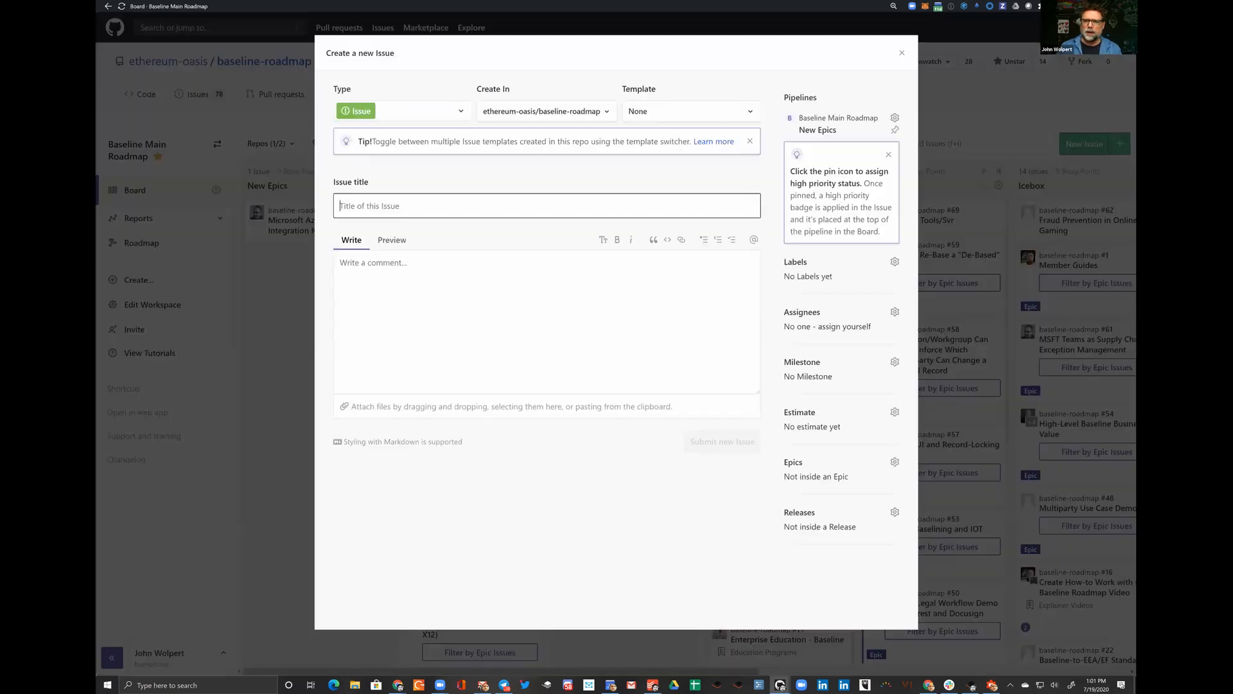
left_click(406, 111)
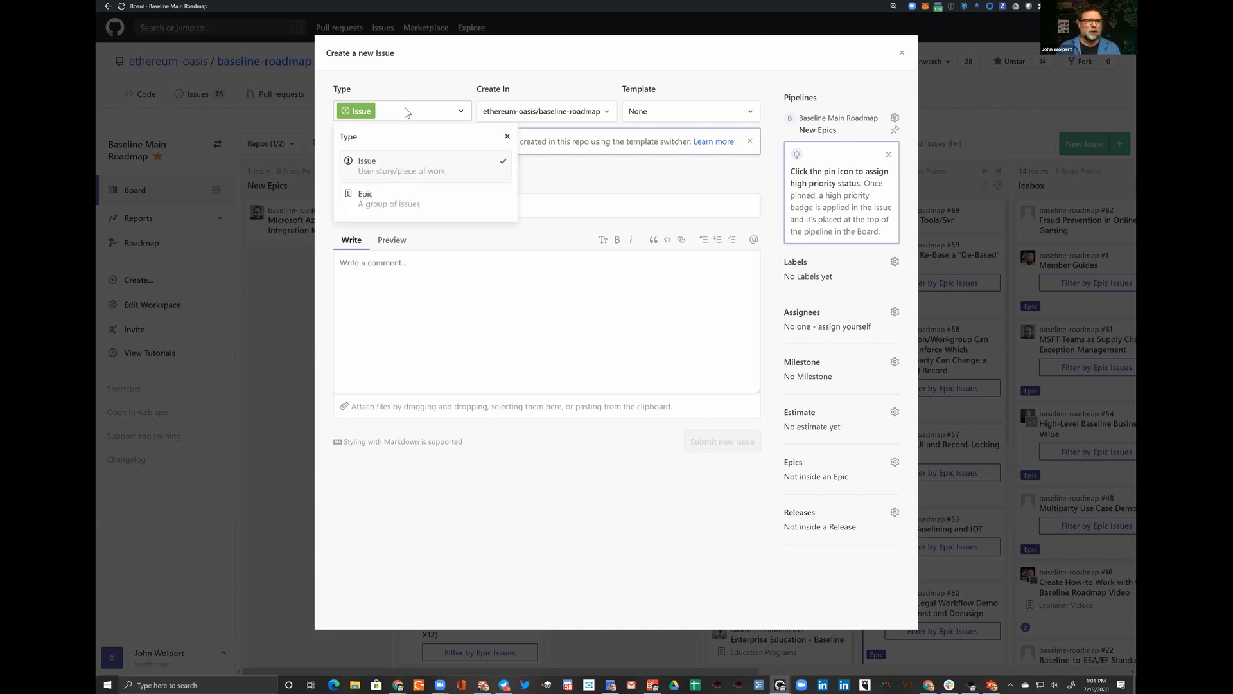
left_click(382, 196)
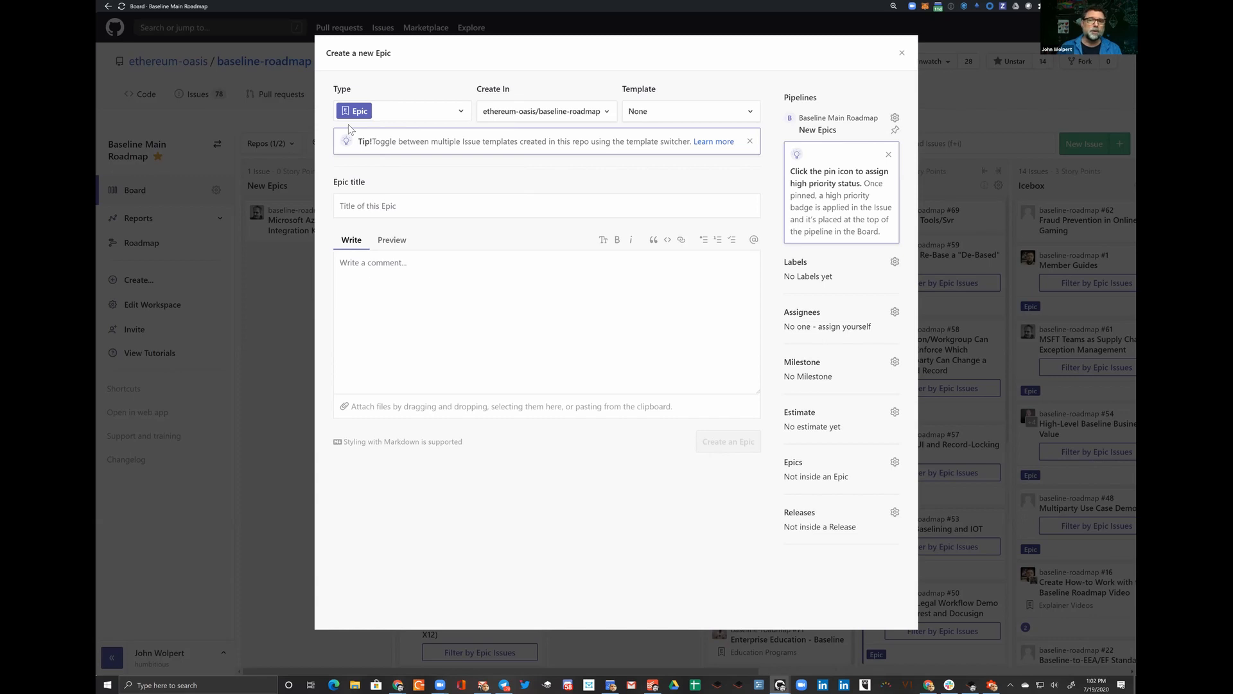
left_click(690, 119)
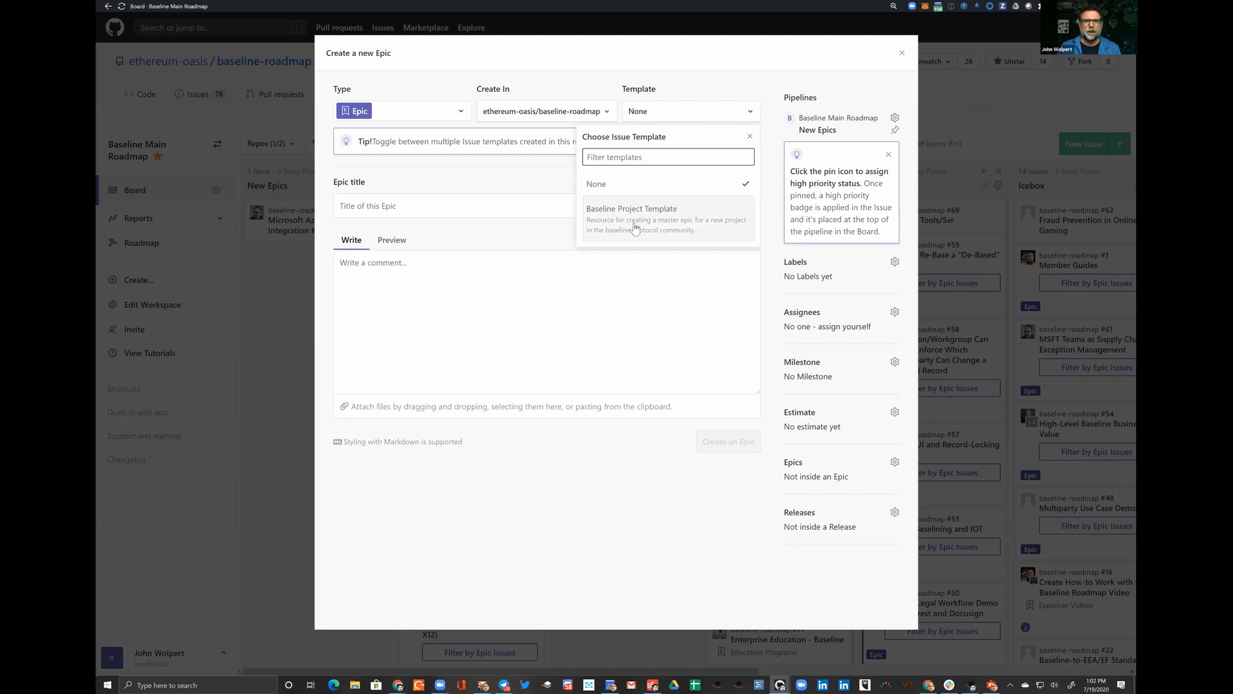
left_click(611, 218)
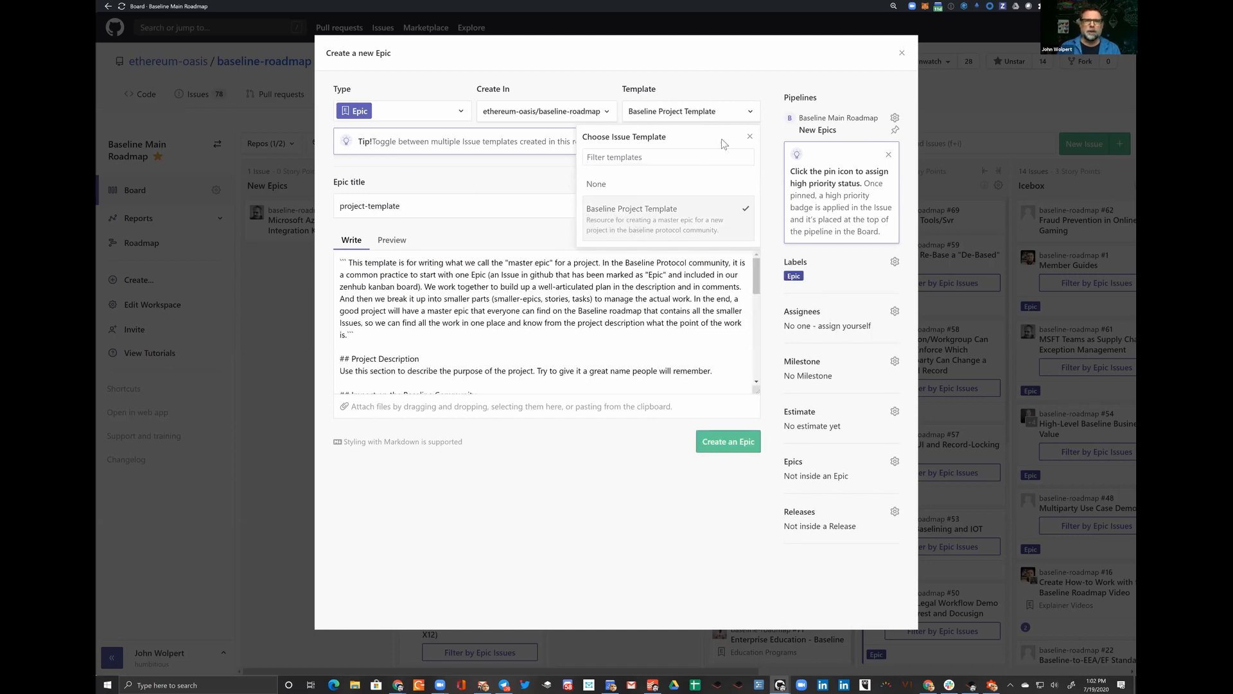
left_click(474, 176)
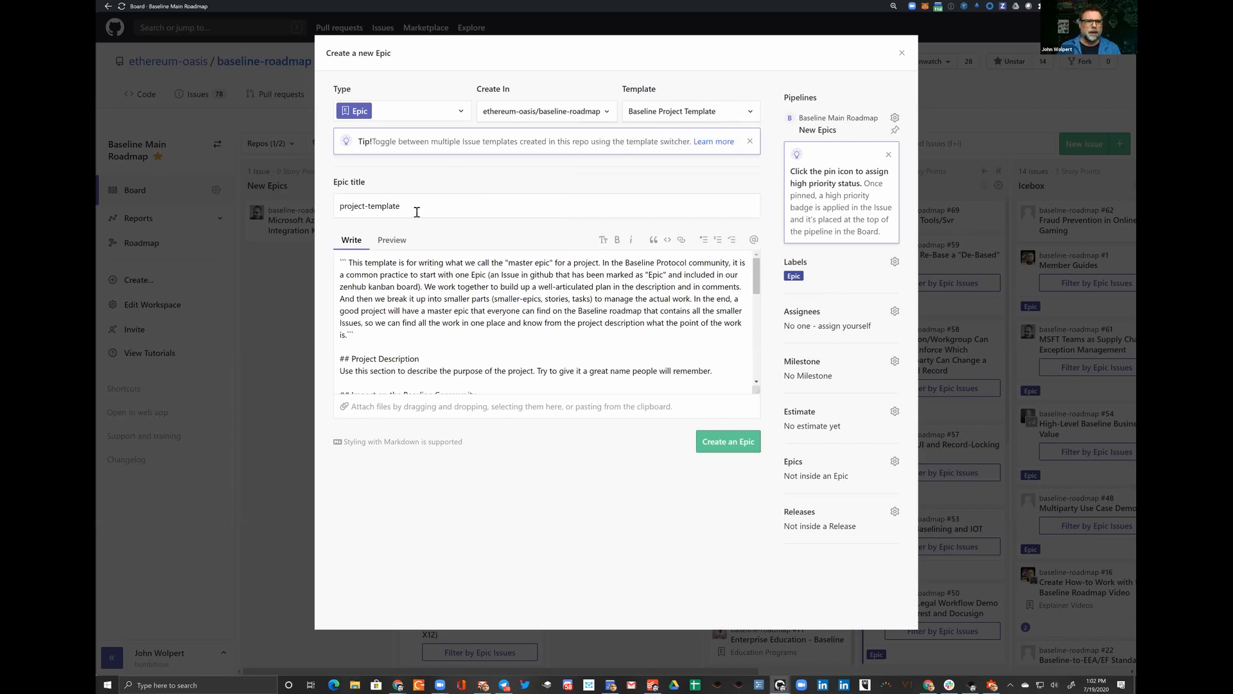
Replace the epic's template title with "New Project".
left_click_drag(421, 206, 289, 209)
type("New Proe")
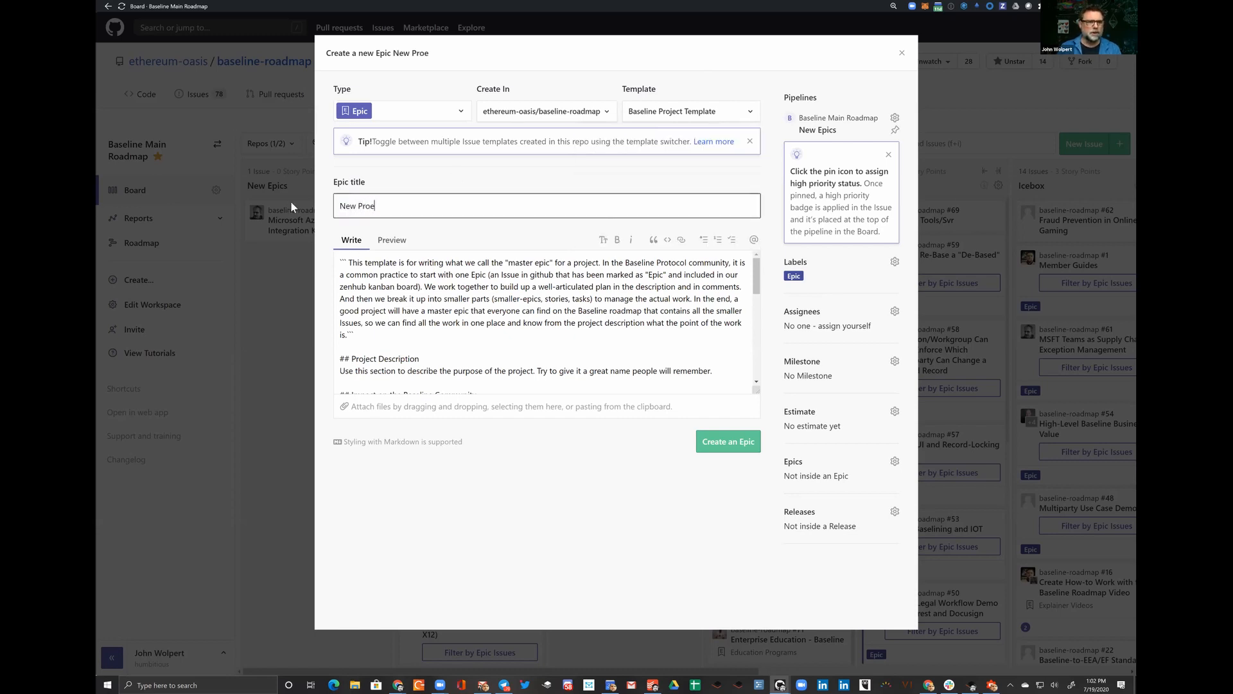
key("BackSpace")
type("ject")
Delete the introductory paragraph explaining the template from the epic's description, keeping the Project Description section and everything below it.
left_click(349, 262)
left_click(366, 339)
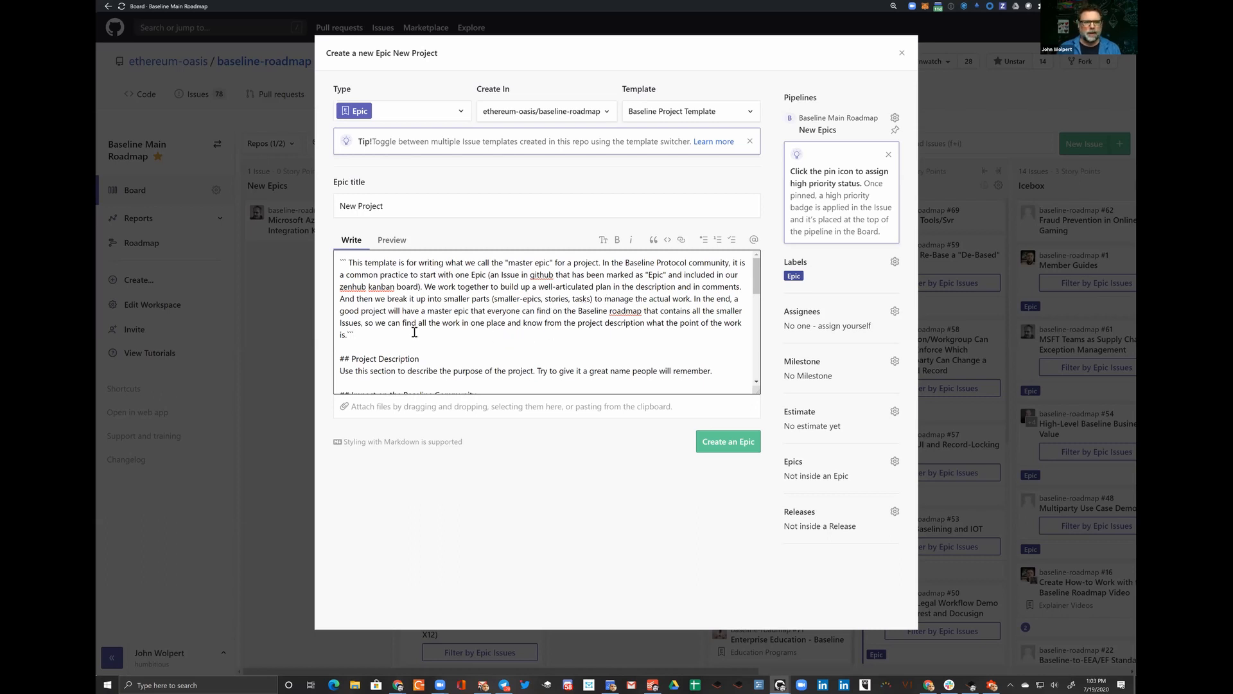
scroll(415, 333, "down", 1)
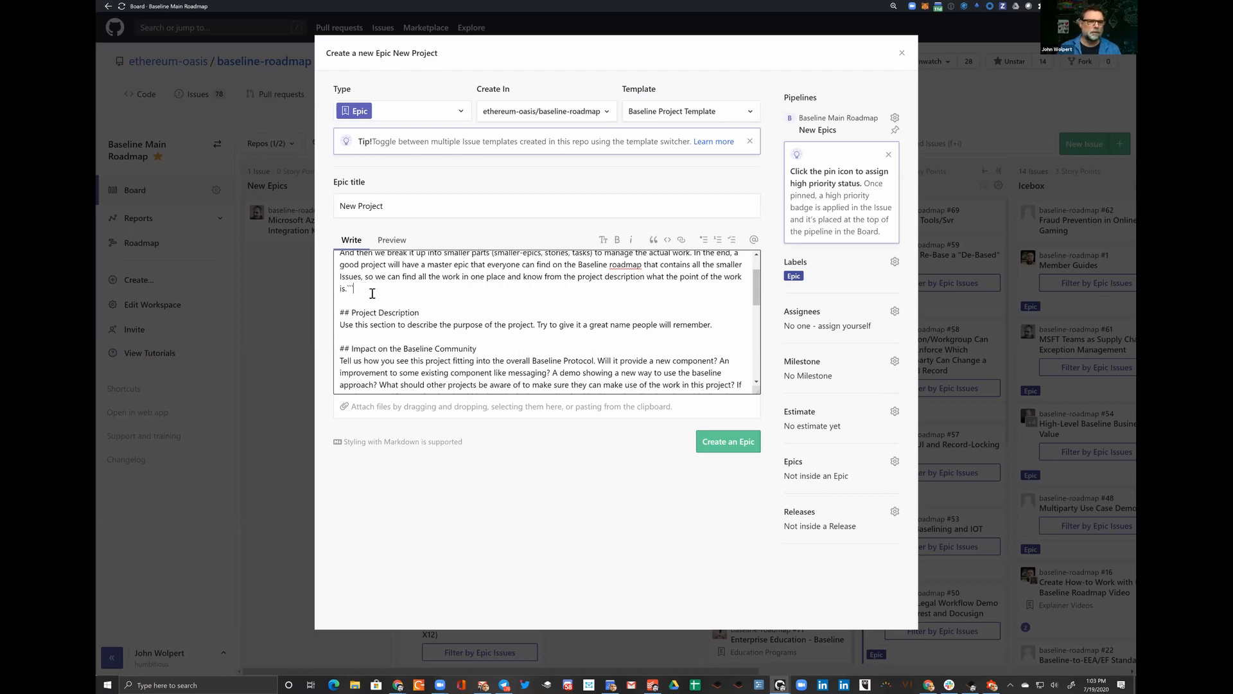
left_click_drag(370, 290, 300, 178)
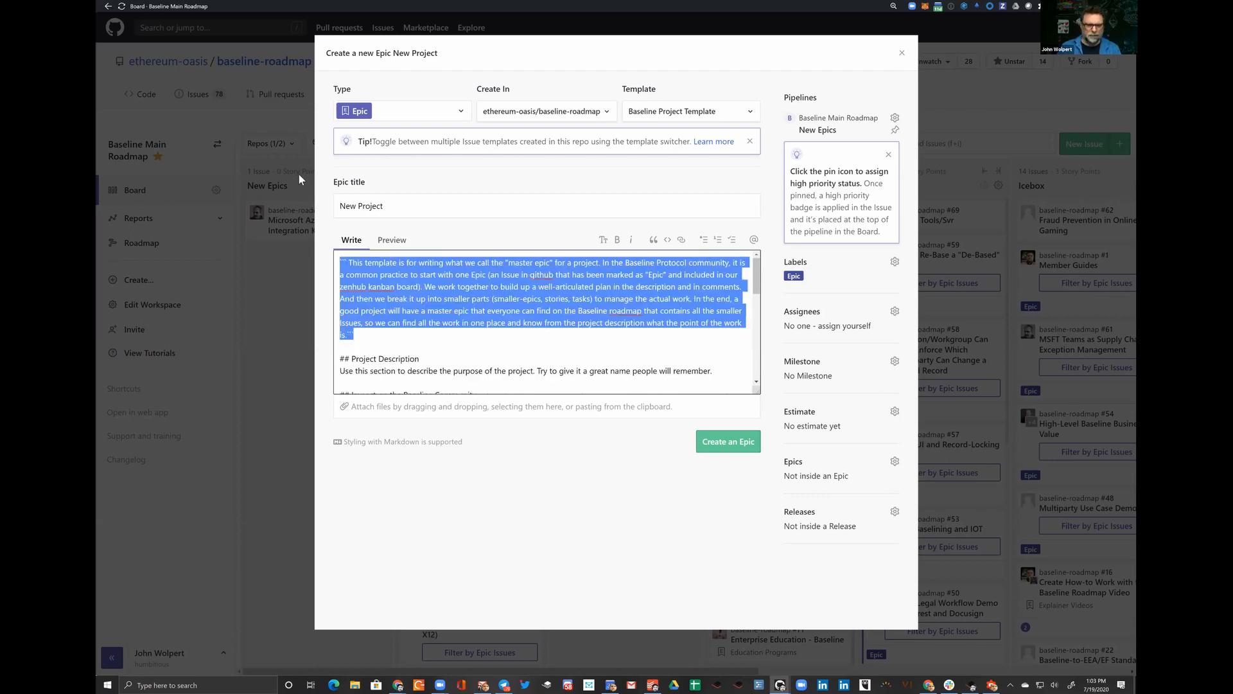
key("BackSpace")
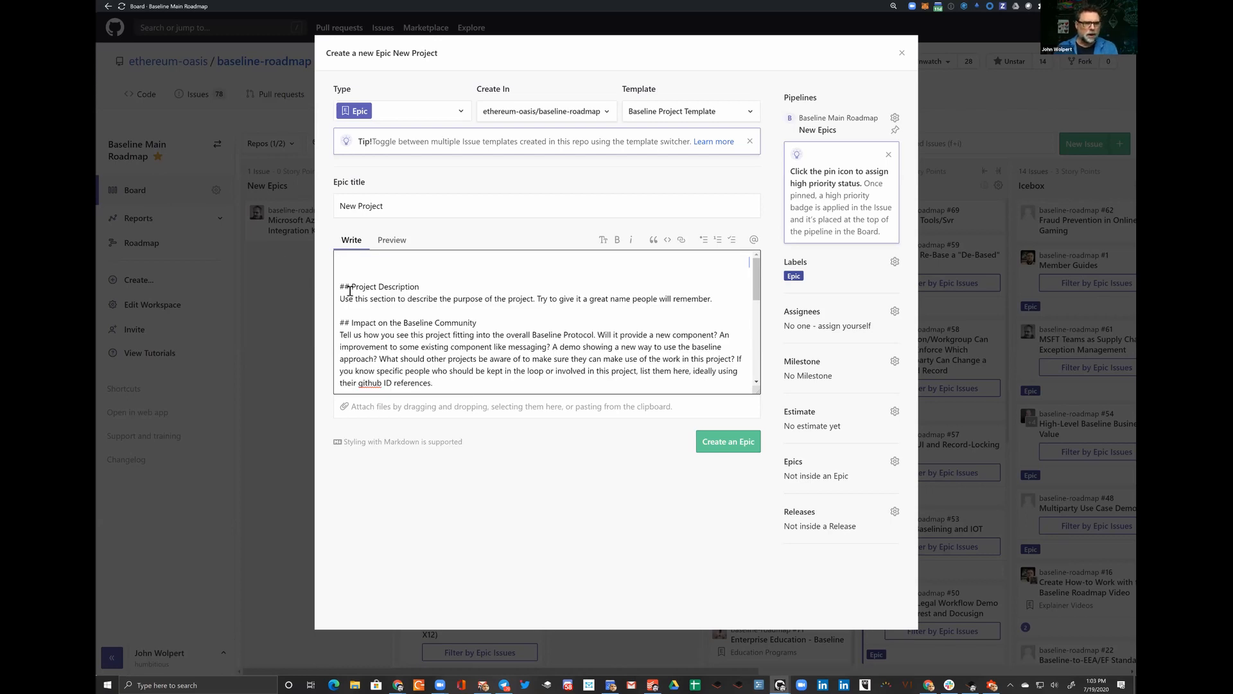
Remove the blank lines above the "## Project Description" heading and highlight the guidance sentence beneath it.
key("Delete")
key("Delete")
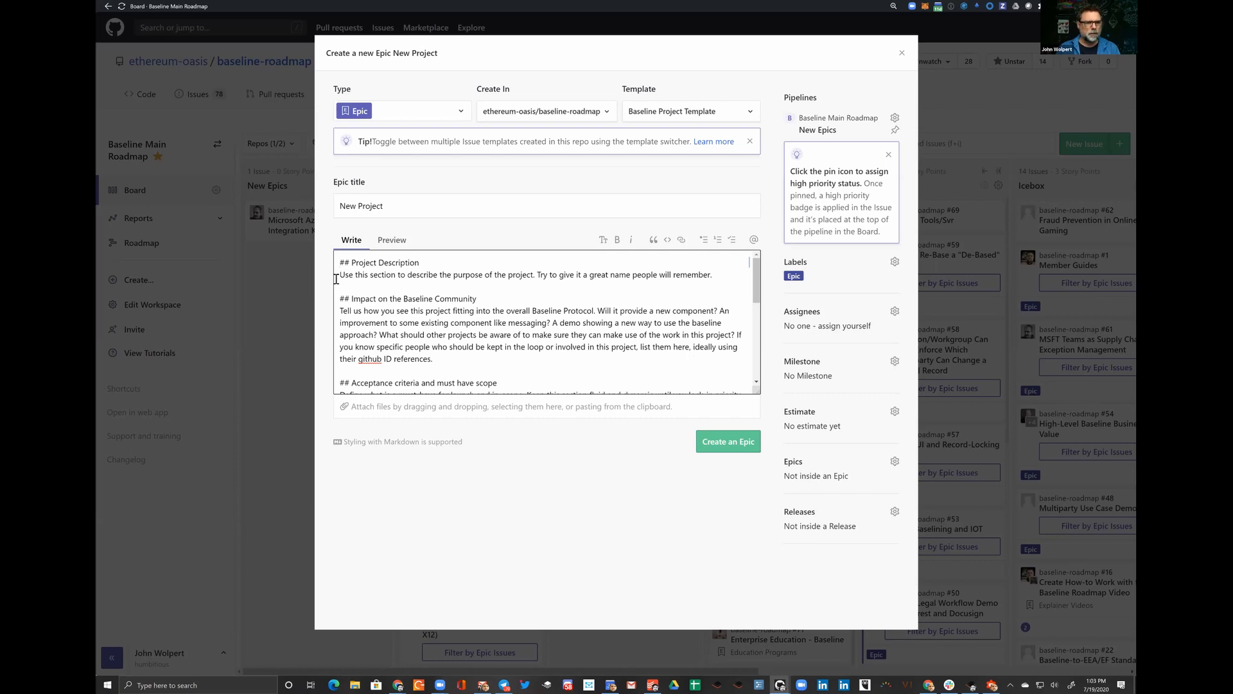
triple_click(605, 276)
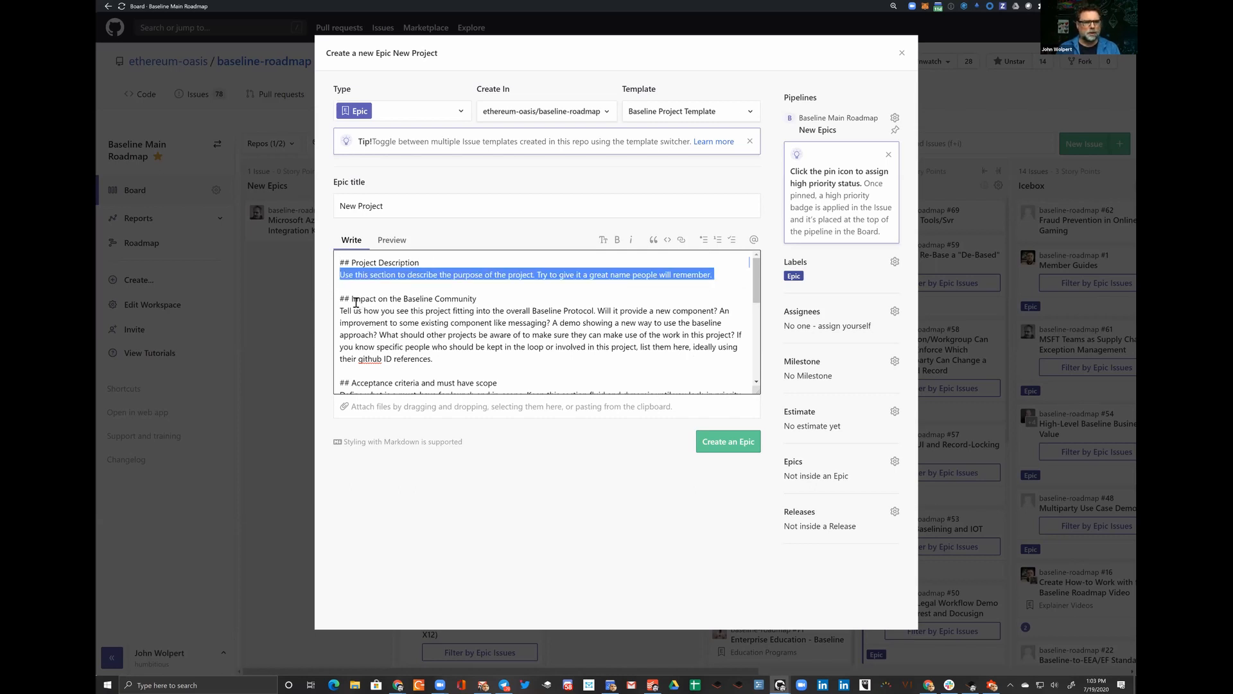
Replace the guidance text under "## Impact on the Baseline Community" with a mention of a GitHub user, and delete that mention.
left_click(372, 348)
left_click_drag(475, 359, 333, 310)
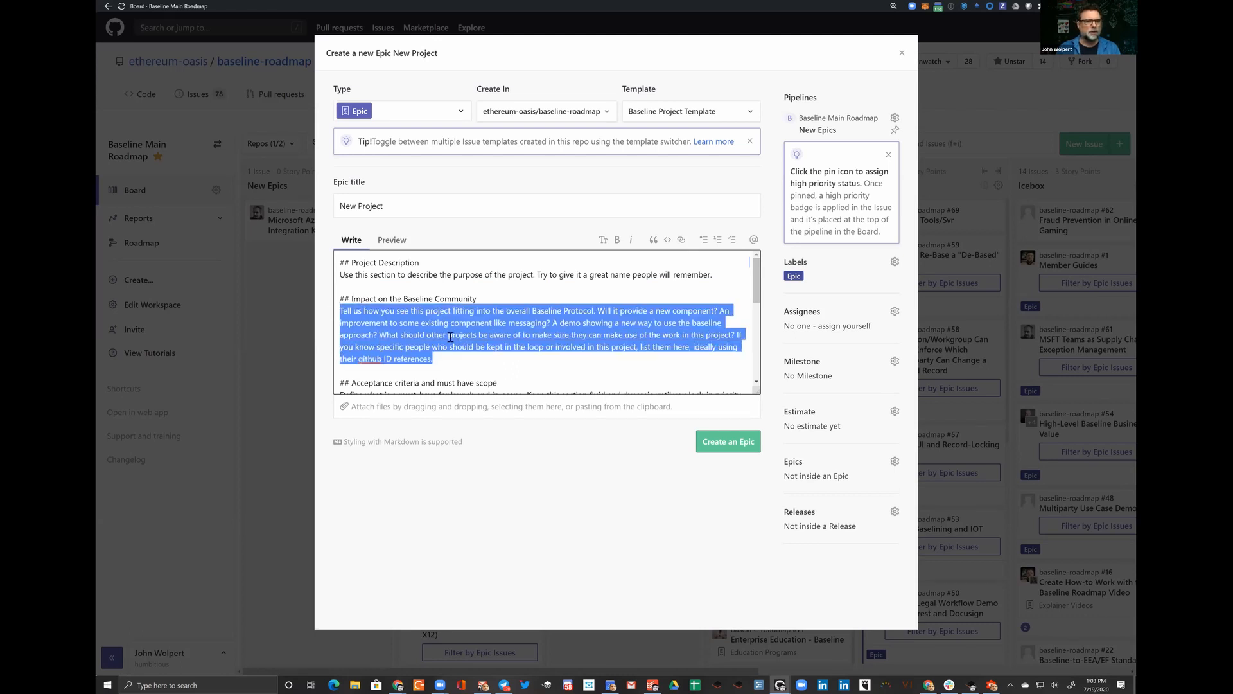
scroll(458, 356, "down", 3)
scroll(458, 356, "up", 2)
scroll(457, 356, "up", 2)
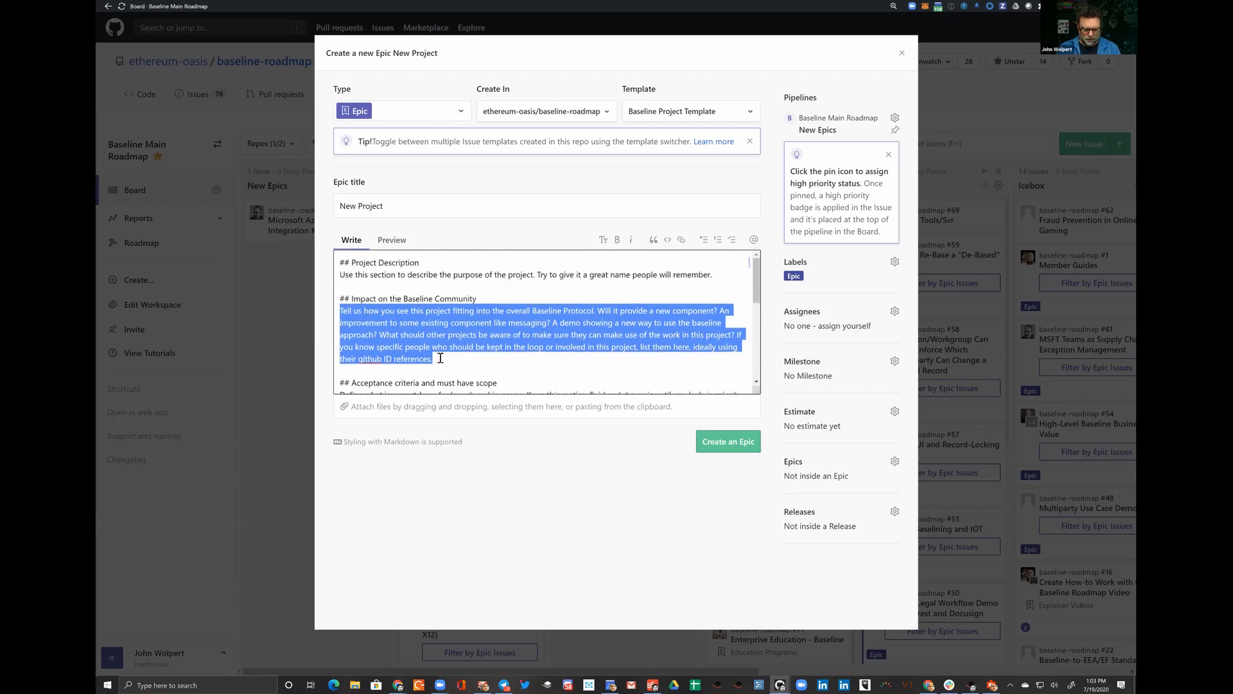
type("@hum")
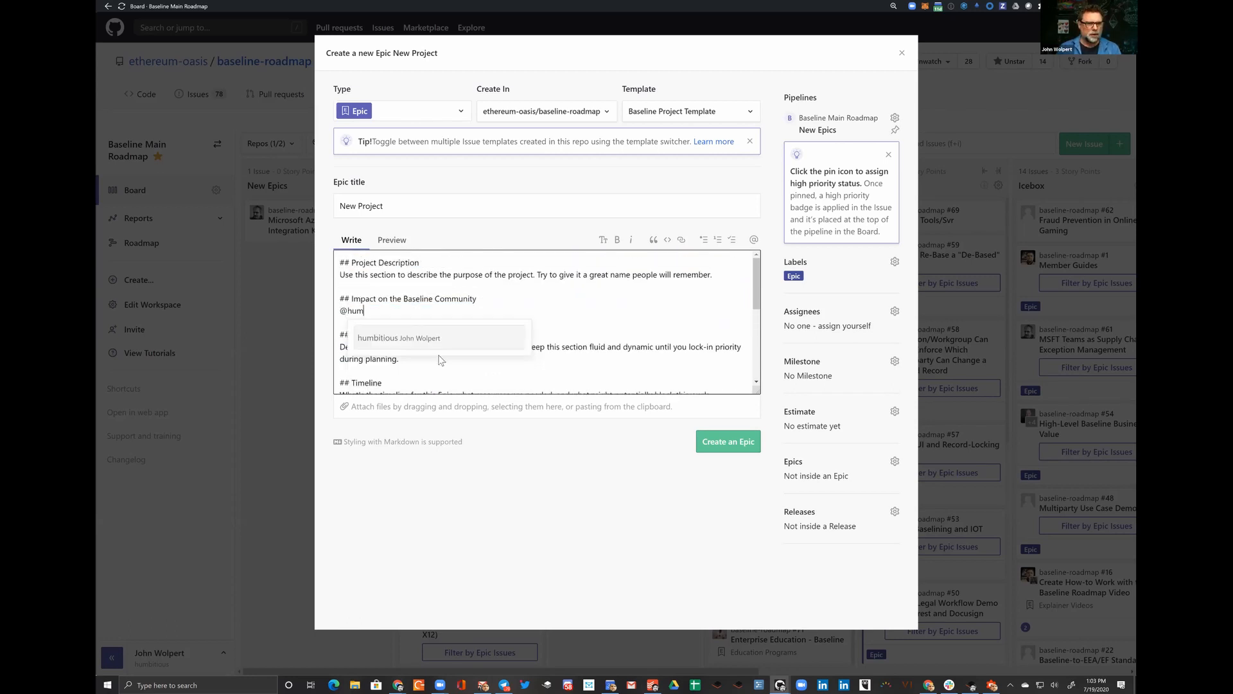
left_click(423, 339)
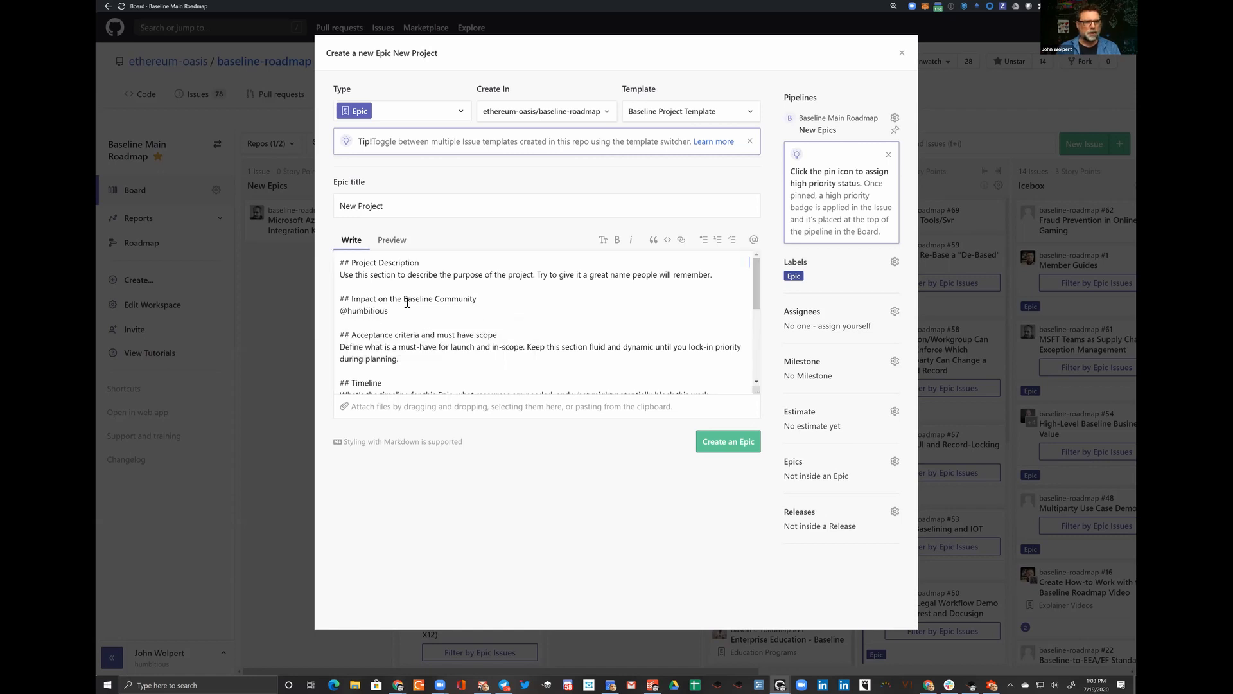
left_click_drag(413, 313, 340, 311)
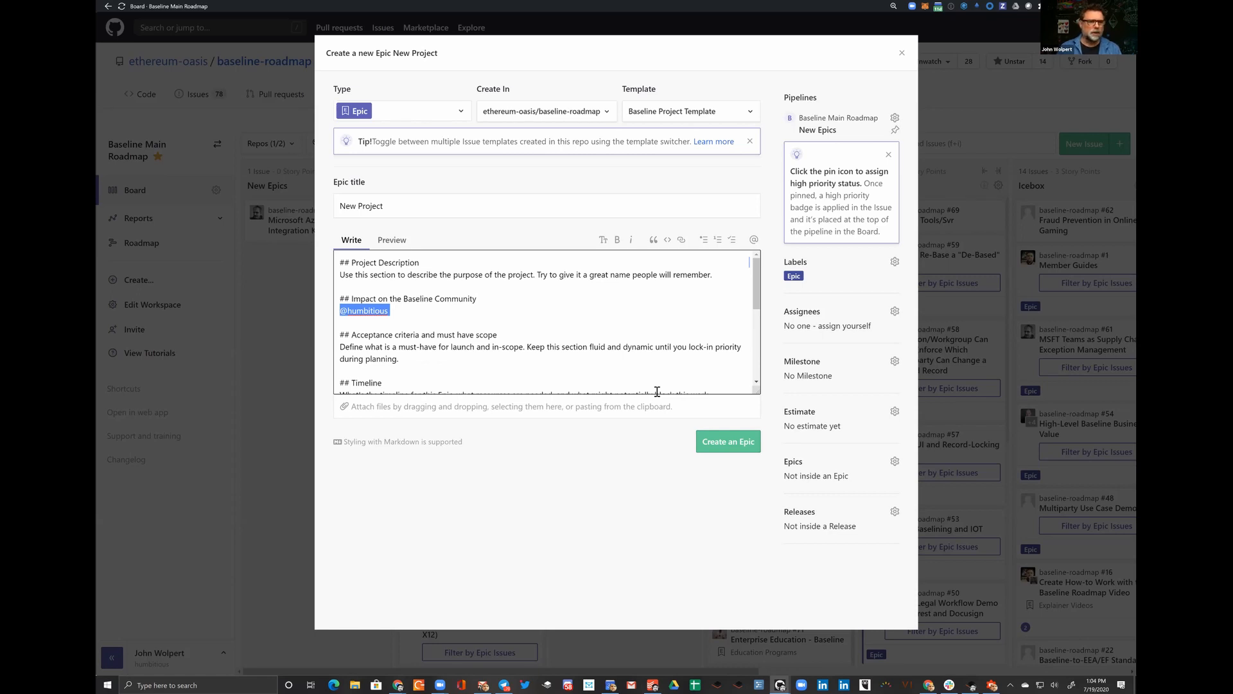
key("BackSpace")
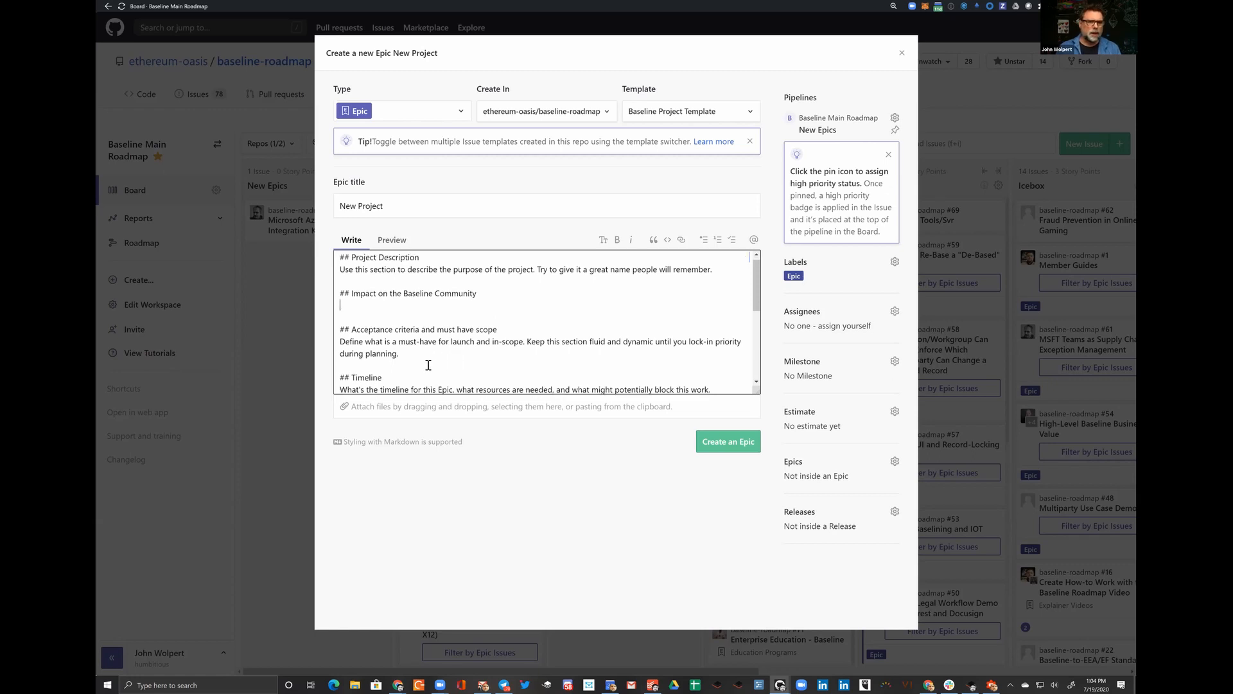
Examine the epic description's acceptance criteria, Timeline guidance, Background link and closing note on creating a Github project.
scroll(429, 365, "down", 1)
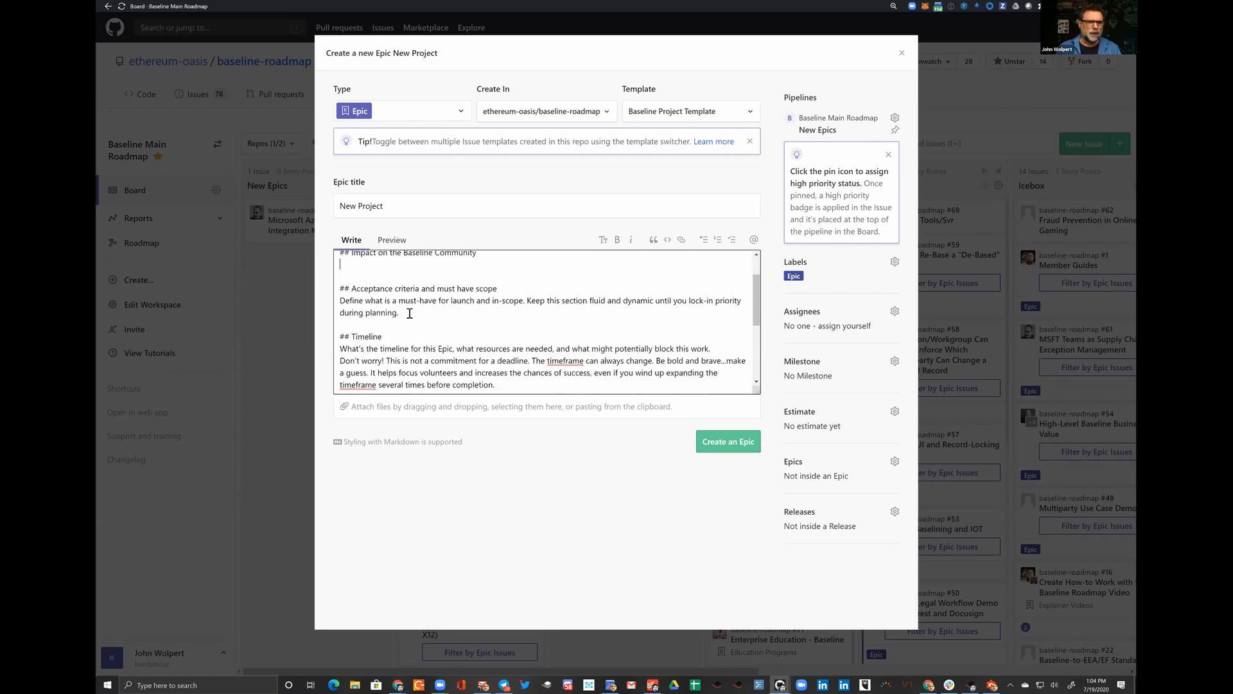
triple_click(409, 314)
left_click_drag(370, 314, 400, 314)
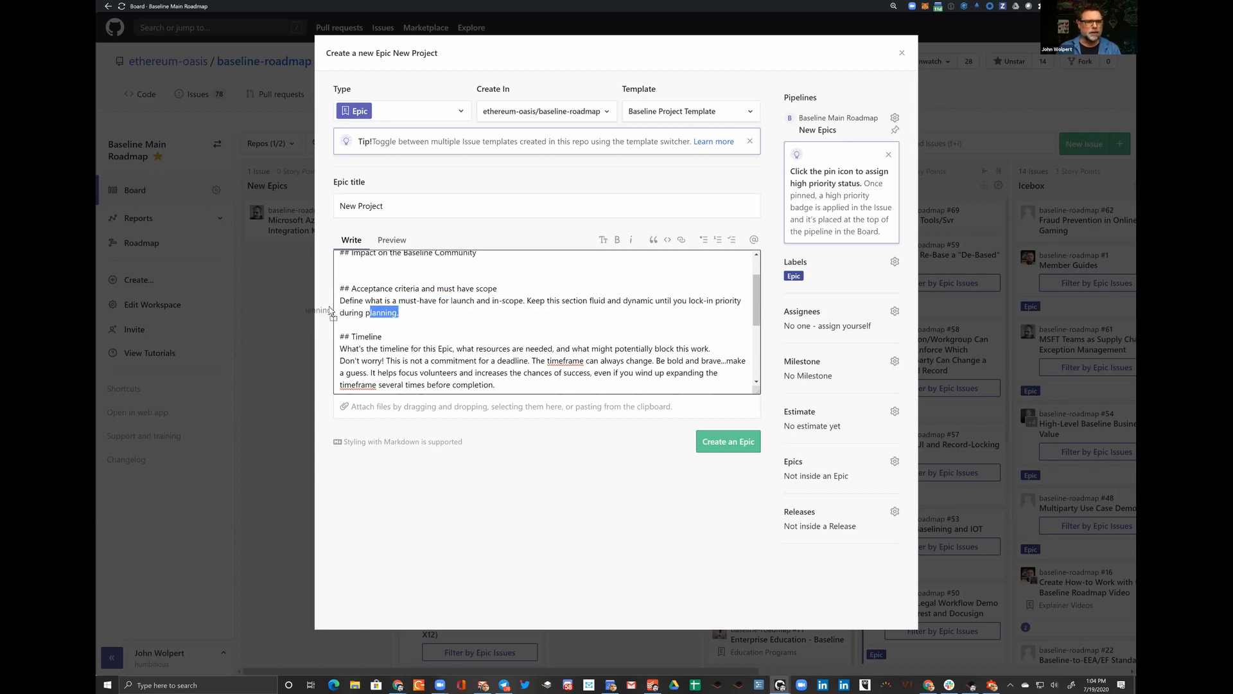
scroll(417, 340, "down", 2)
scroll(489, 337, "up", 1)
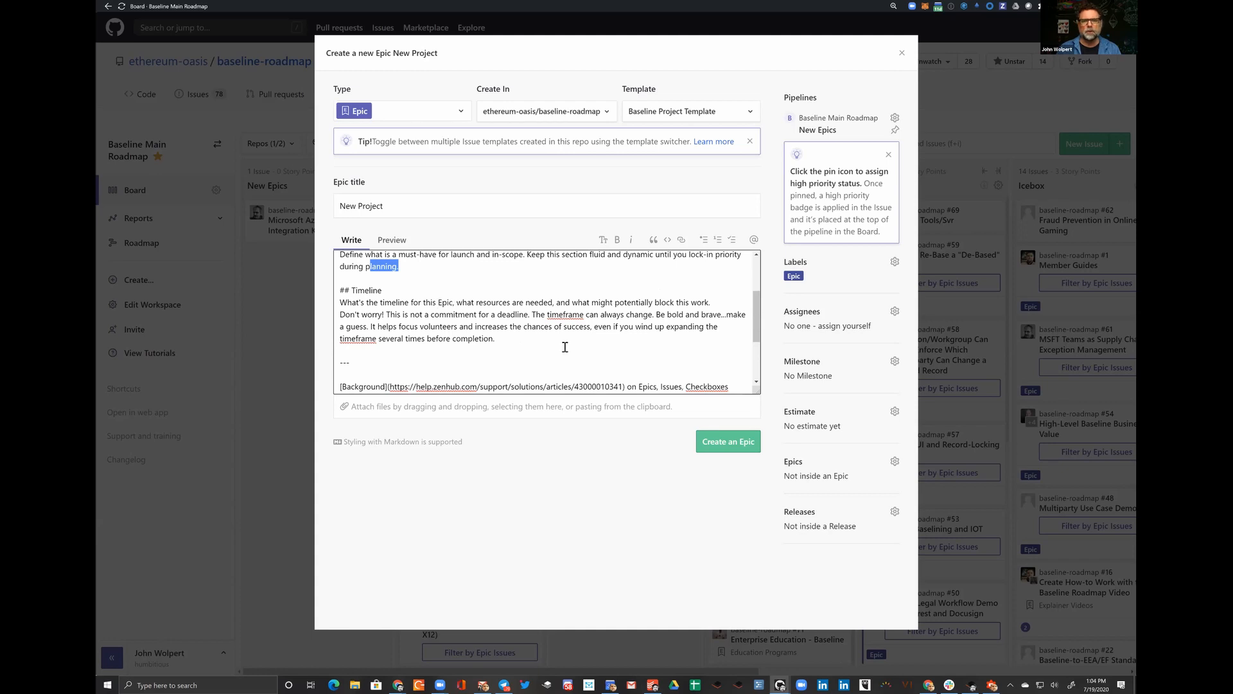
scroll(564, 347, "down", 2)
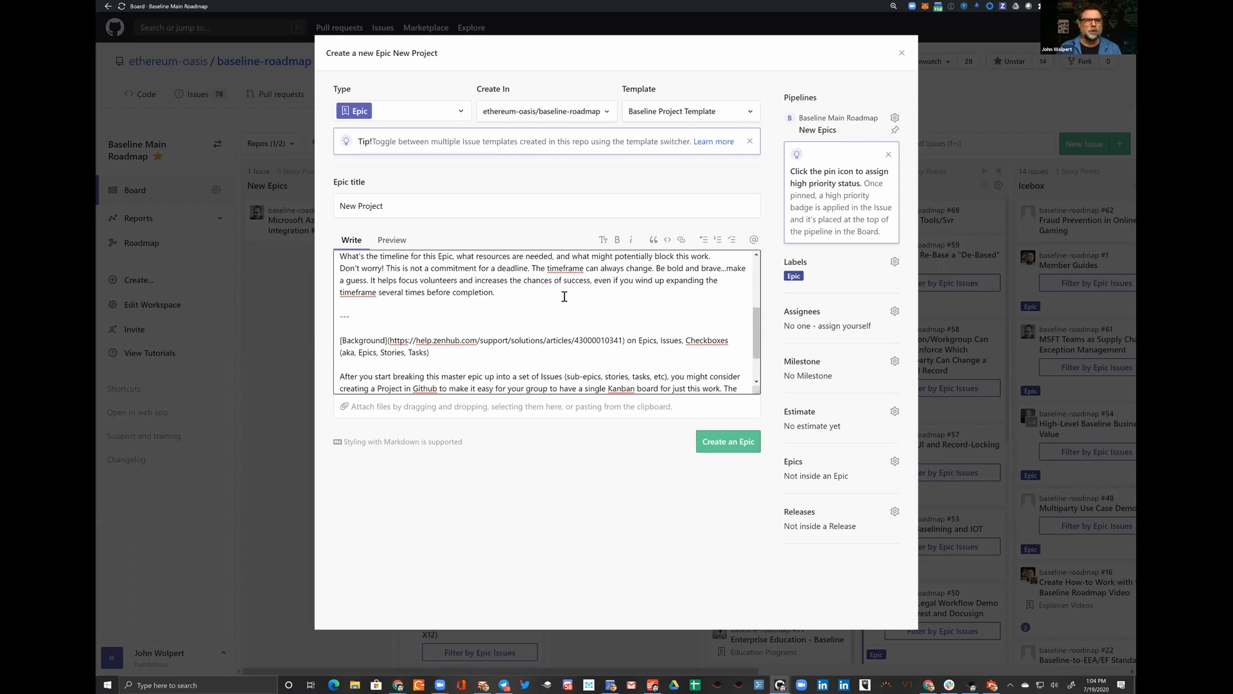
scroll(500, 292, "up", 2)
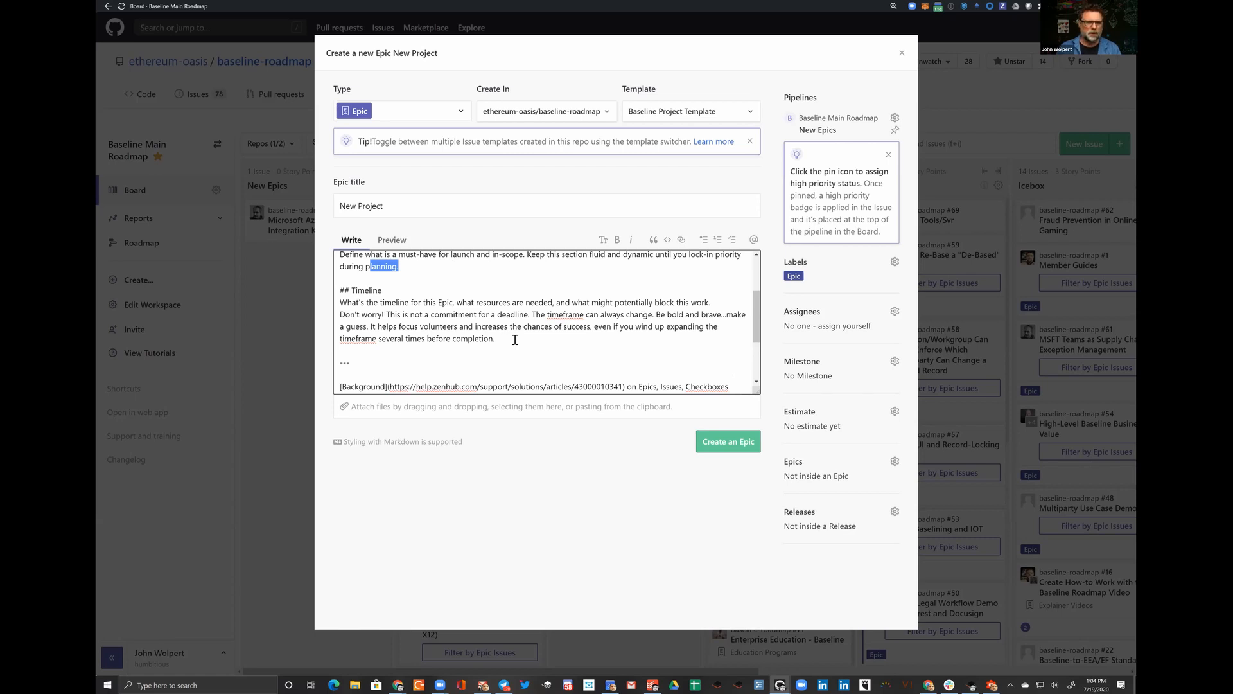
scroll(514, 340, "down", 2)
scroll(514, 340, "up", 2)
scroll(515, 340, "down", 2)
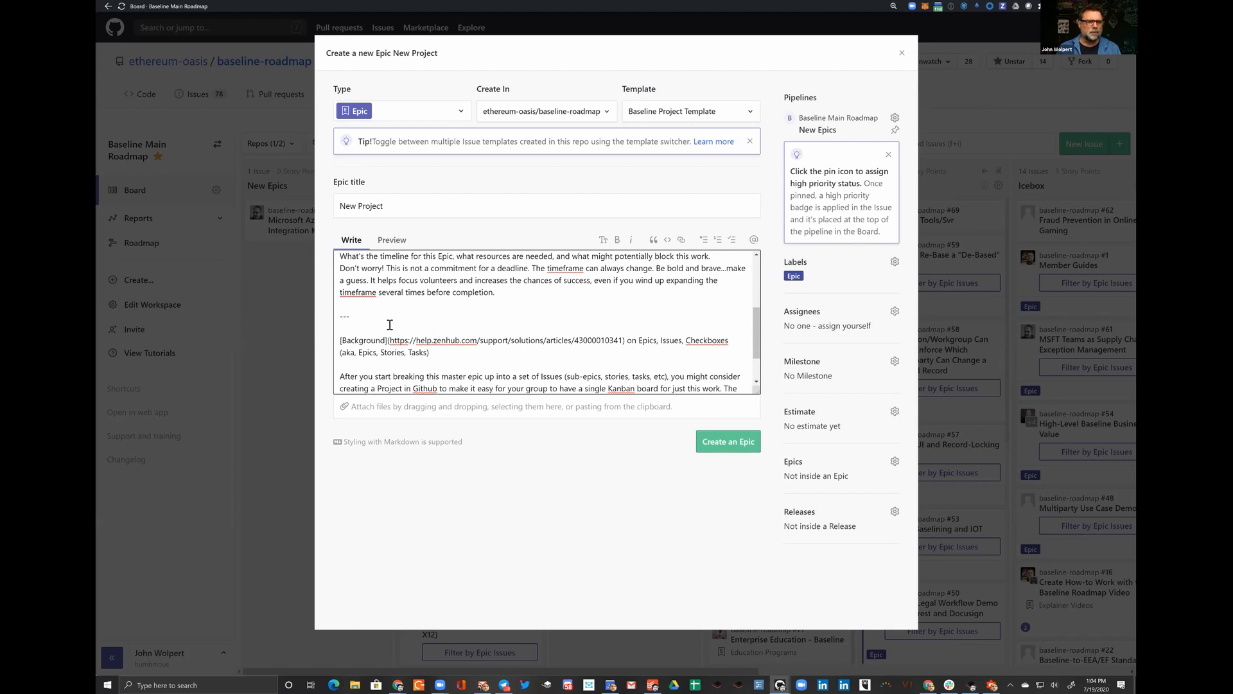
scroll(390, 324, "down", 1)
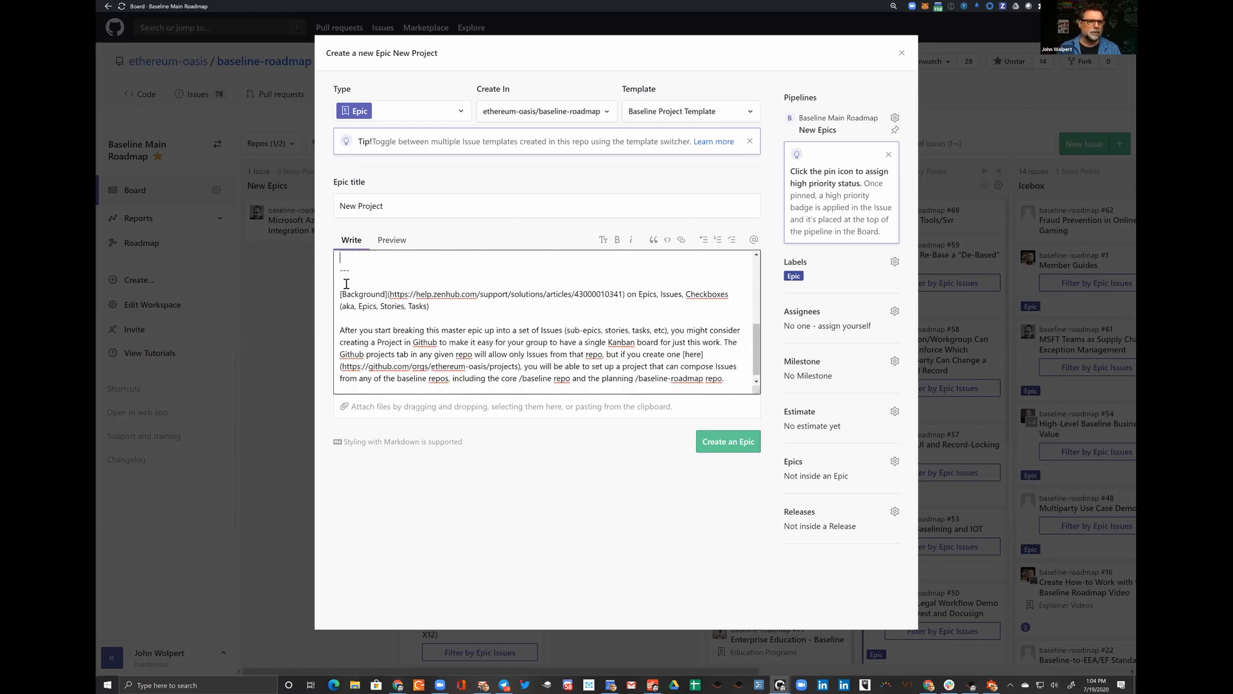
scroll(360, 308, "up", 1)
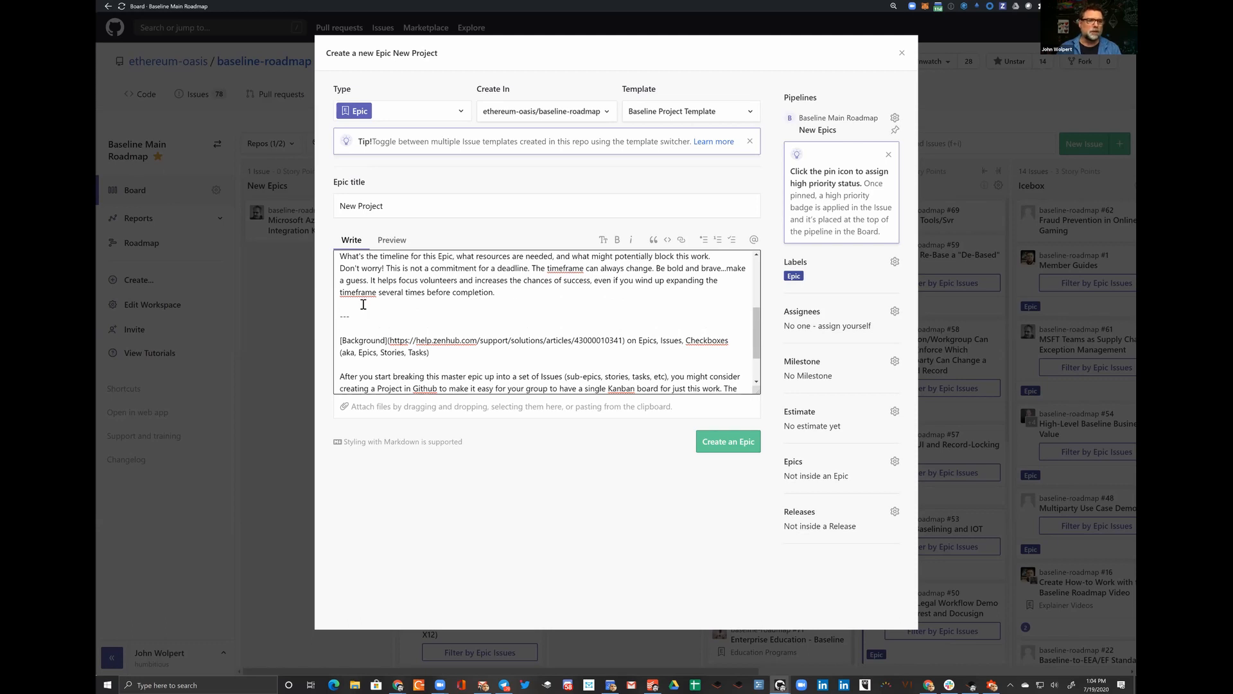
left_click(363, 305)
scroll(466, 357, "down", 2)
left_click(339, 293)
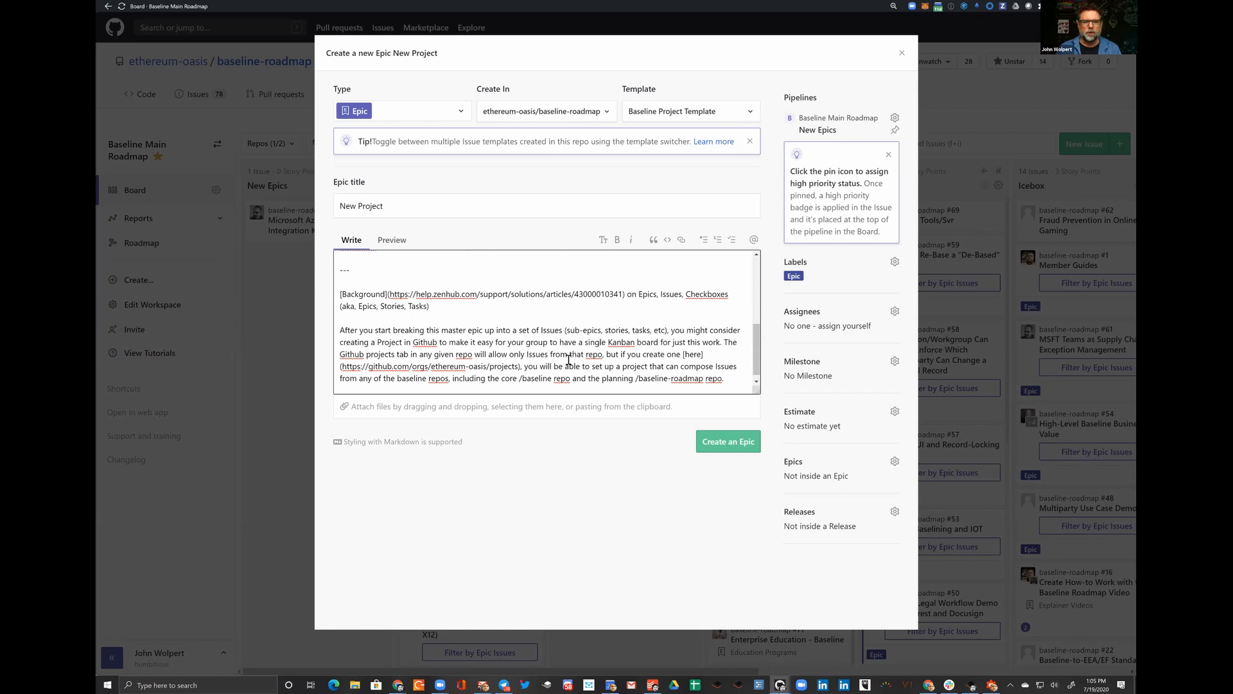
scroll(568, 359, "down", 1)
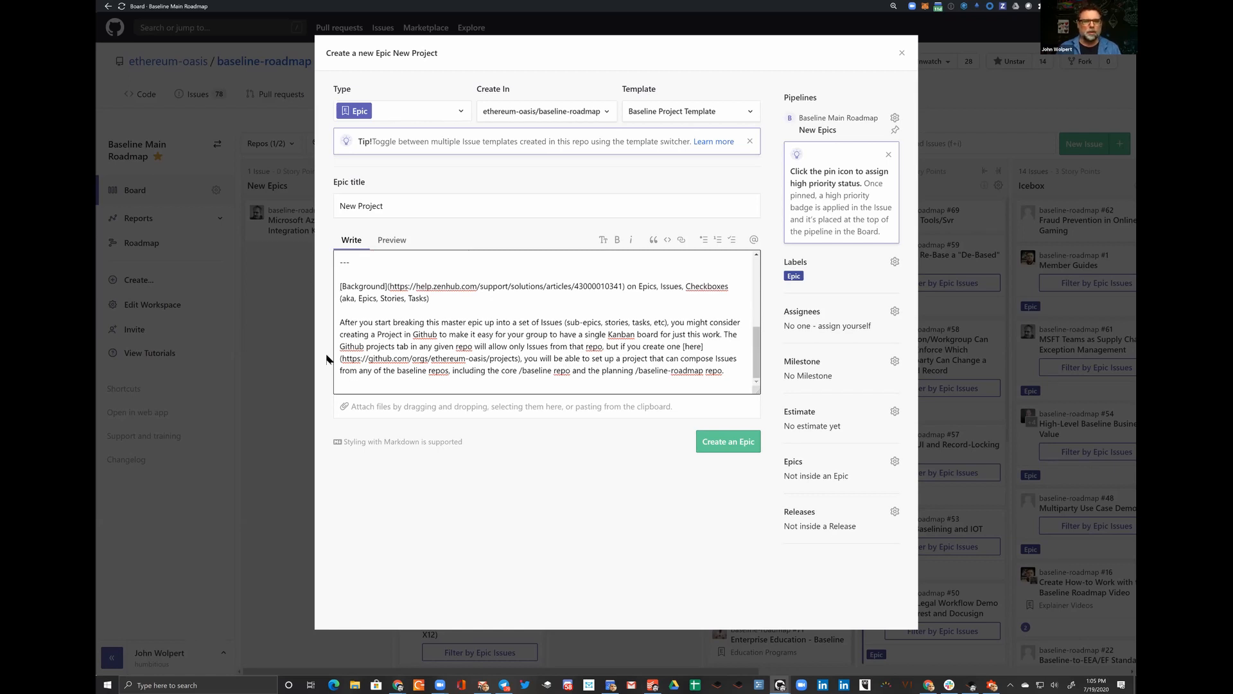
Submit the New Project epic form and look through the existing issues offered for building the epic.
left_click(725, 449)
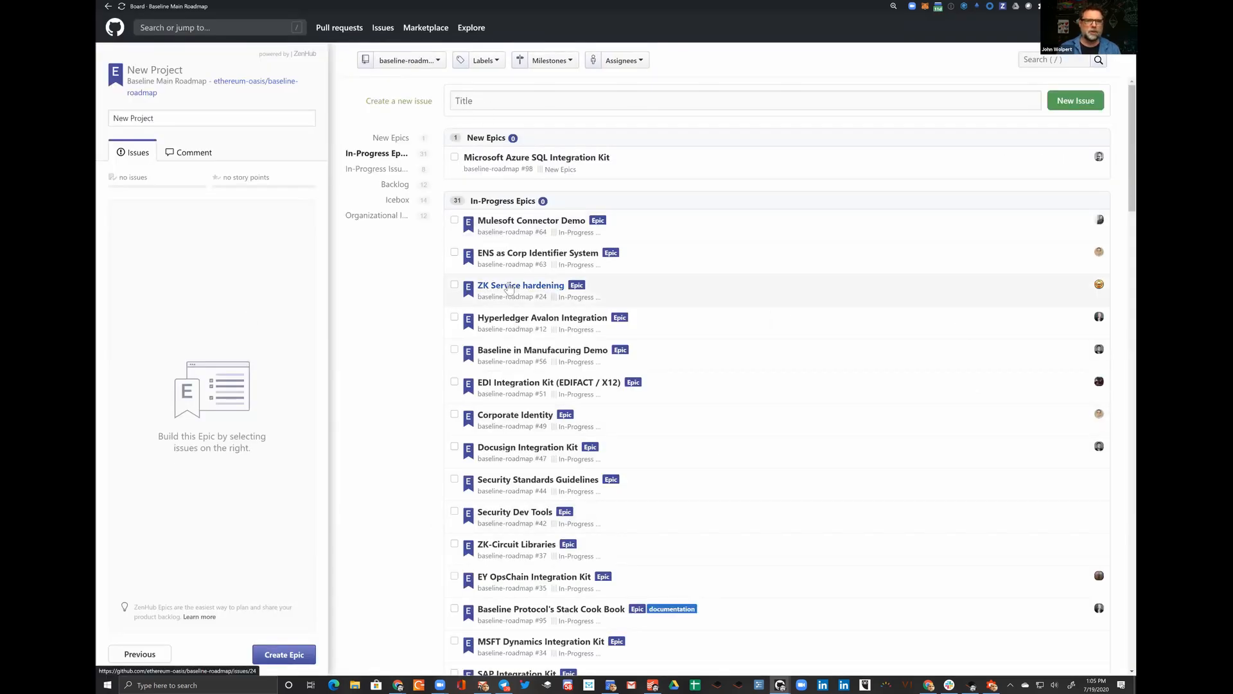
scroll(510, 288, "down", 2)
scroll(509, 287, "up", 2)
Filter the offered issues by the ethereum-oasis/baseline repository, and switch the filter back to ethereum-oasis/baseline-roadmap.
left_click(405, 60)
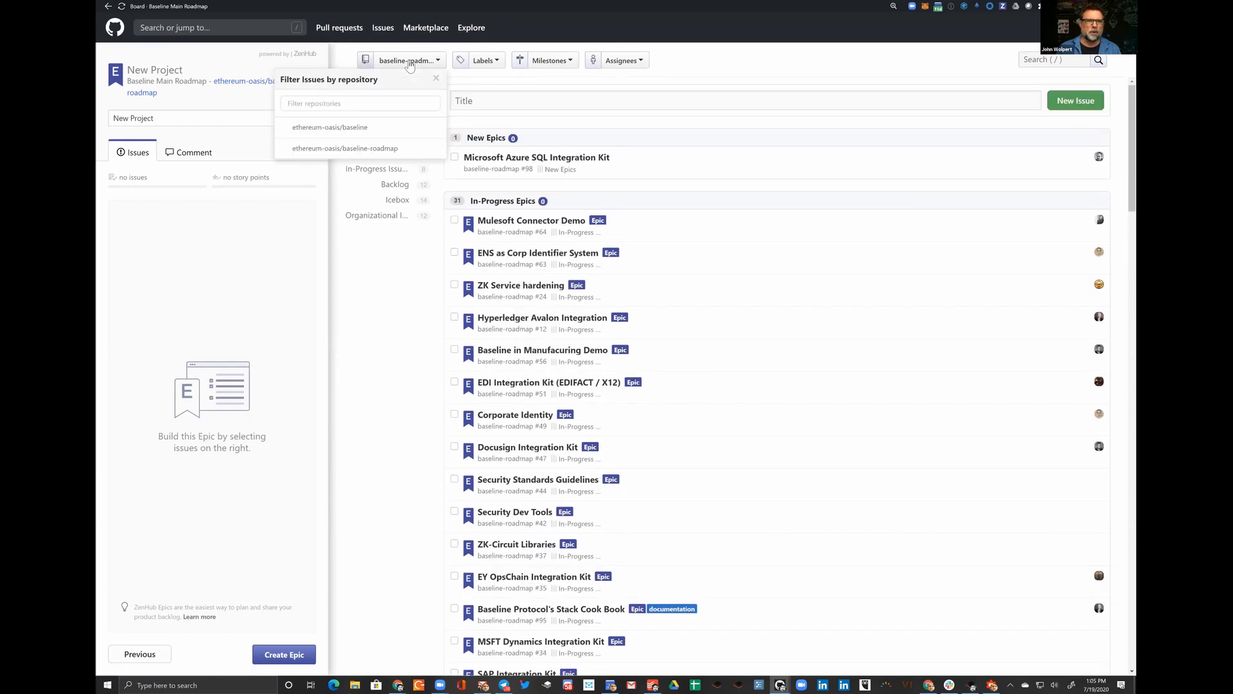
left_click(376, 135)
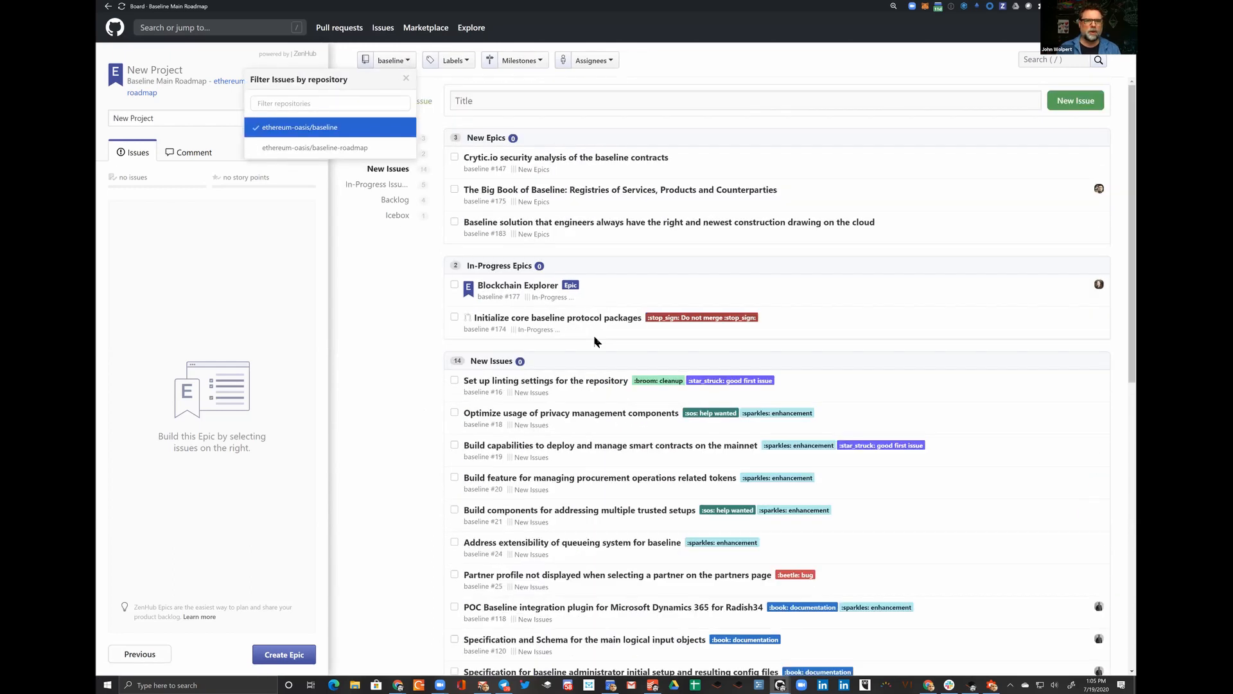
left_click(310, 147)
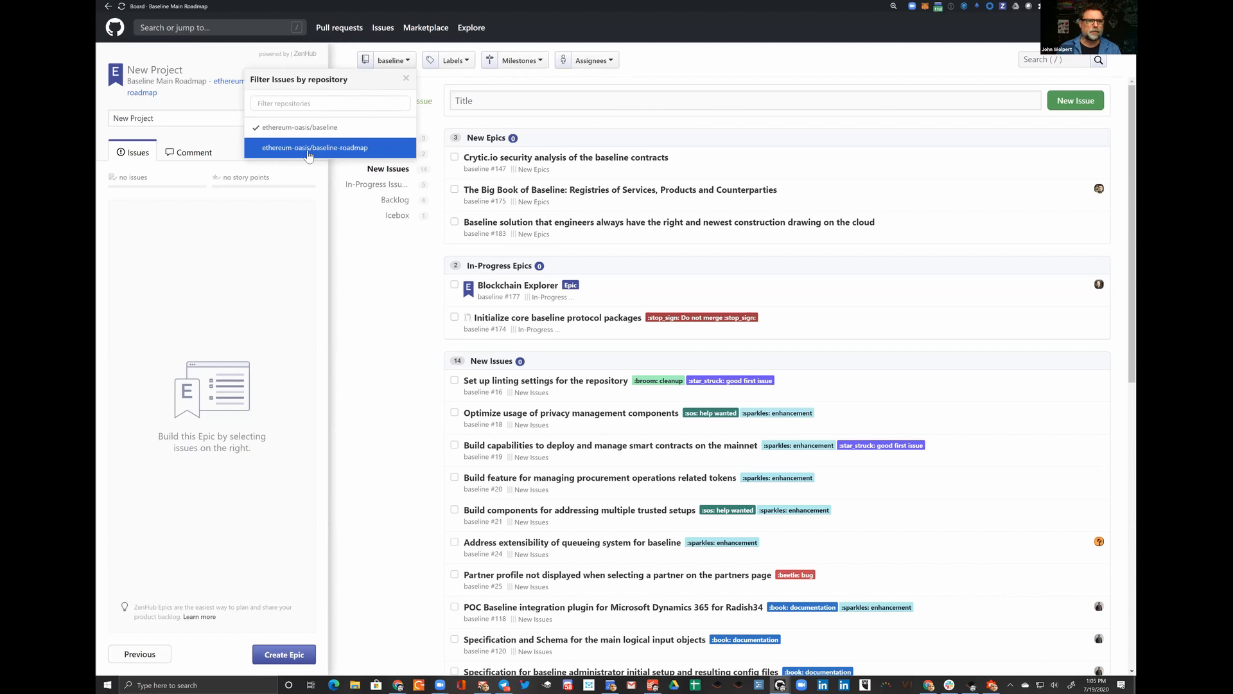
Try selecting Hyperledger Avalon Integration and Baseline in Manufacuring Demo for the epic, and clear the selection again.
left_click(454, 318)
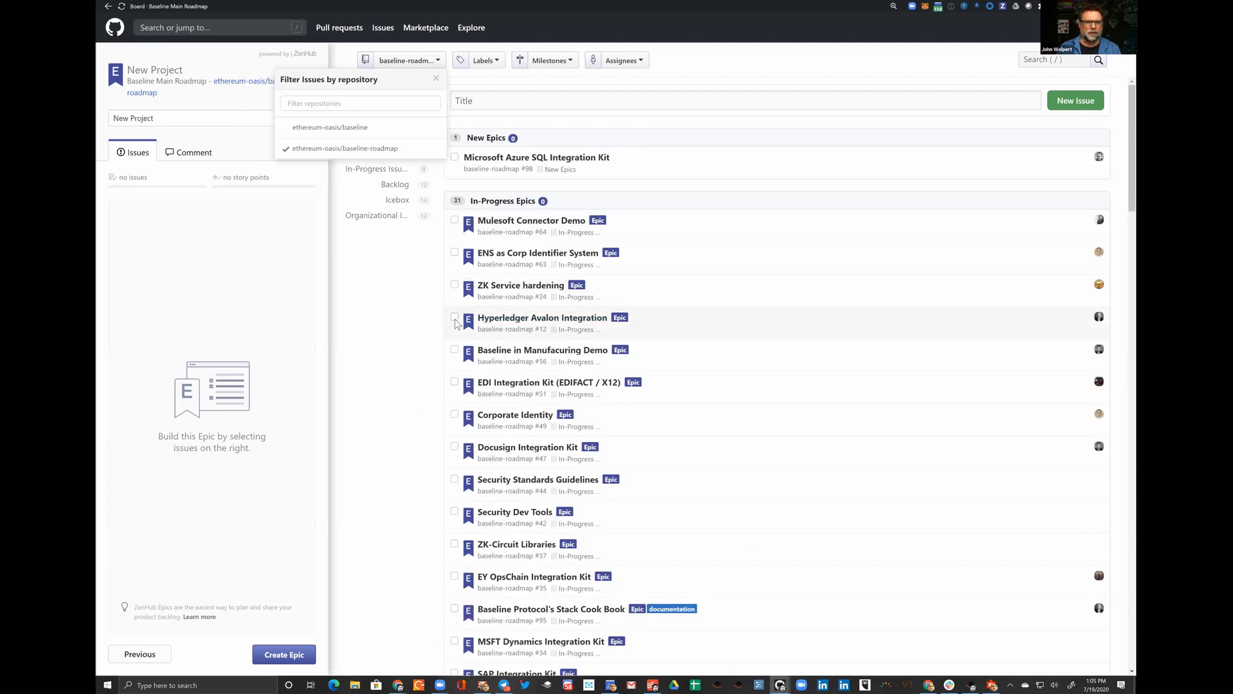
left_click(456, 351)
left_click(455, 350)
left_click(455, 318)
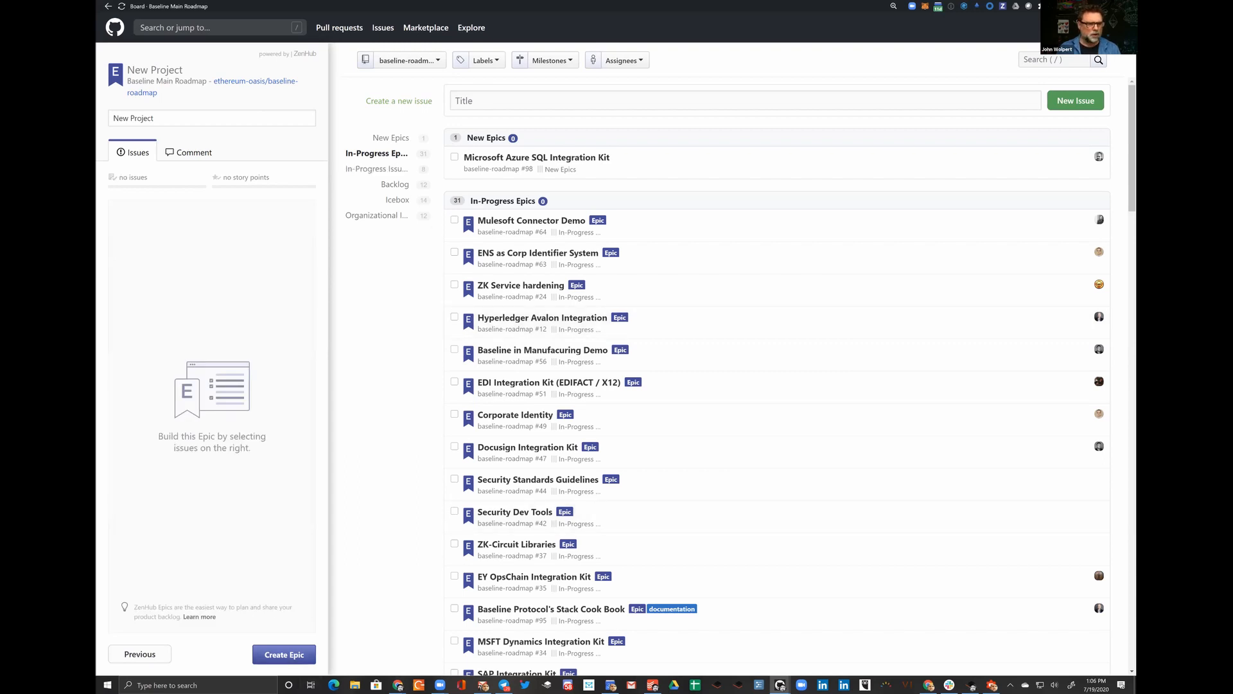
Create the New Project epic without adding any existing or new issues to it.
scroll(442, 472, "down", 3)
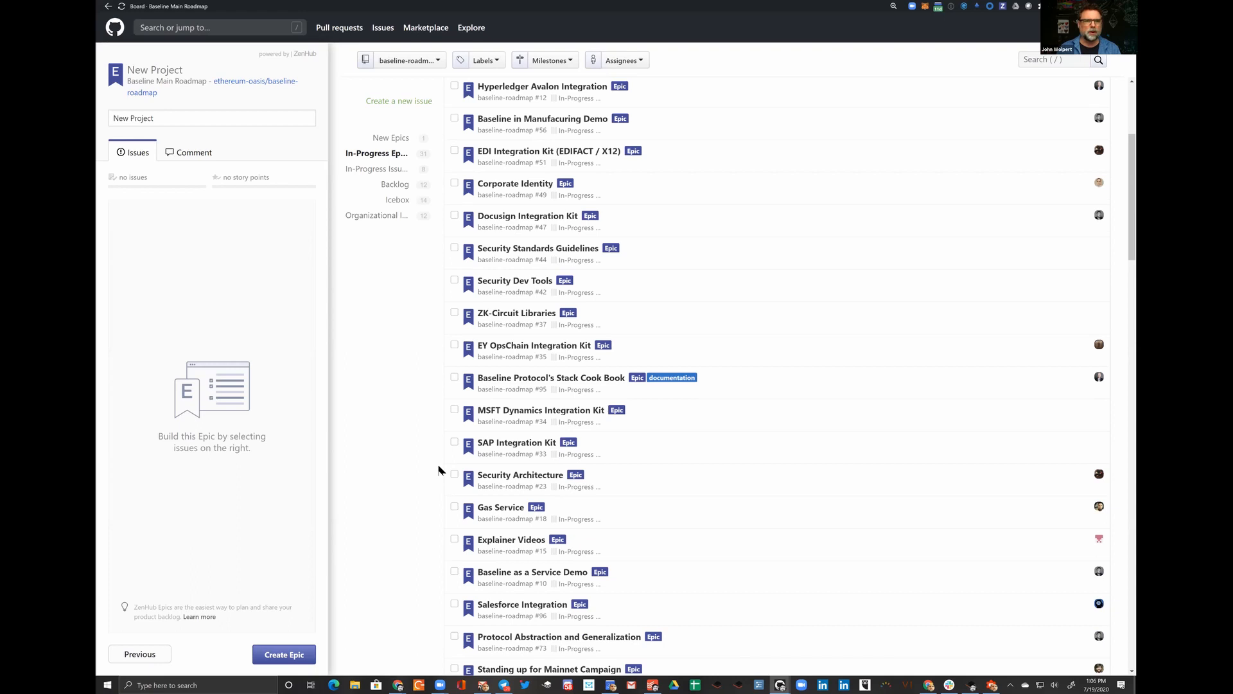
scroll(538, 257, "up", 3)
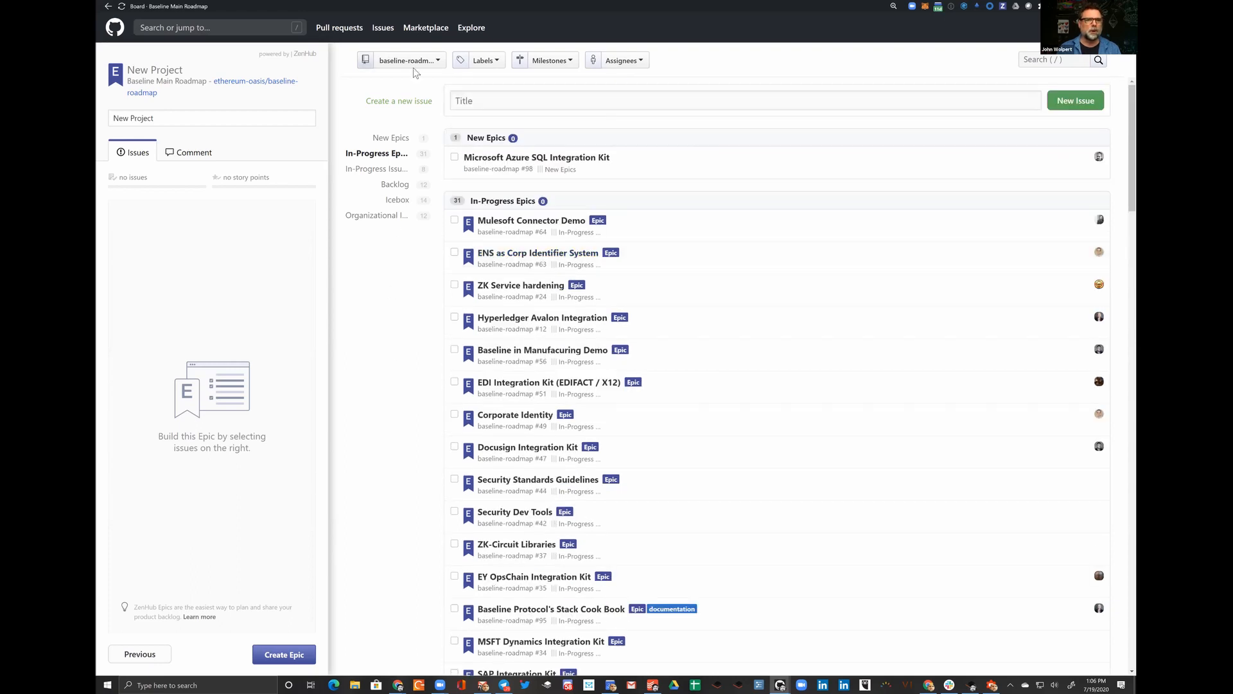
left_click(480, 107)
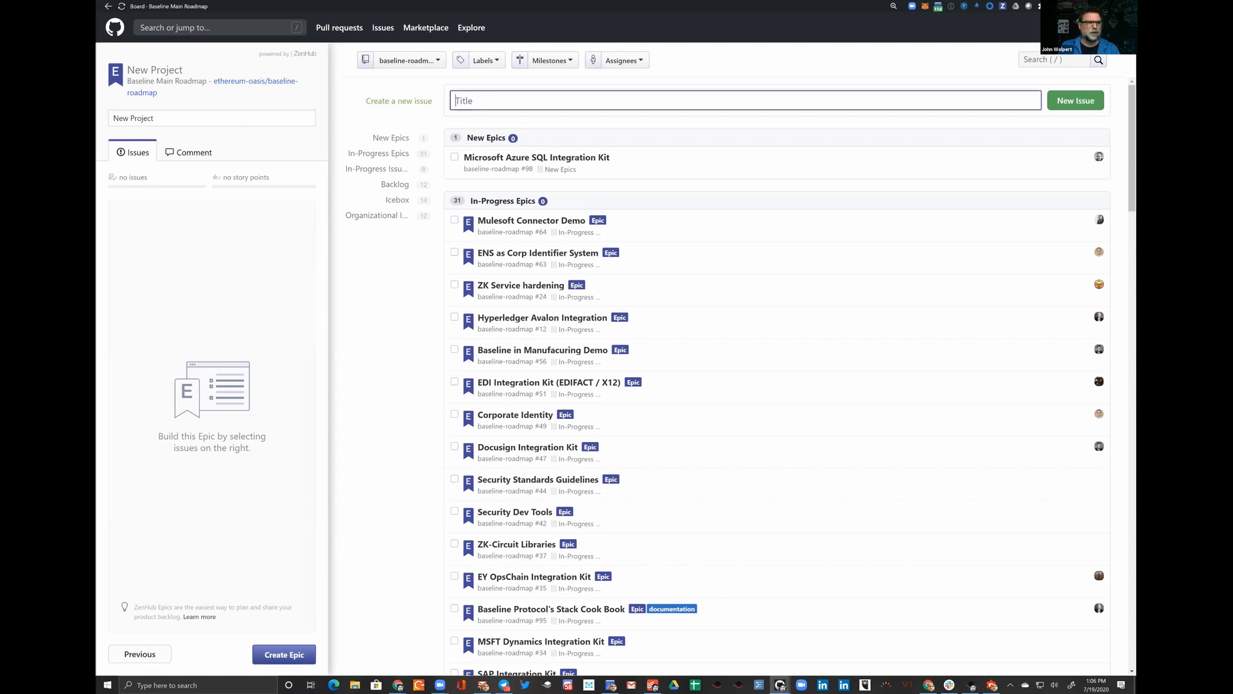
left_click(284, 654)
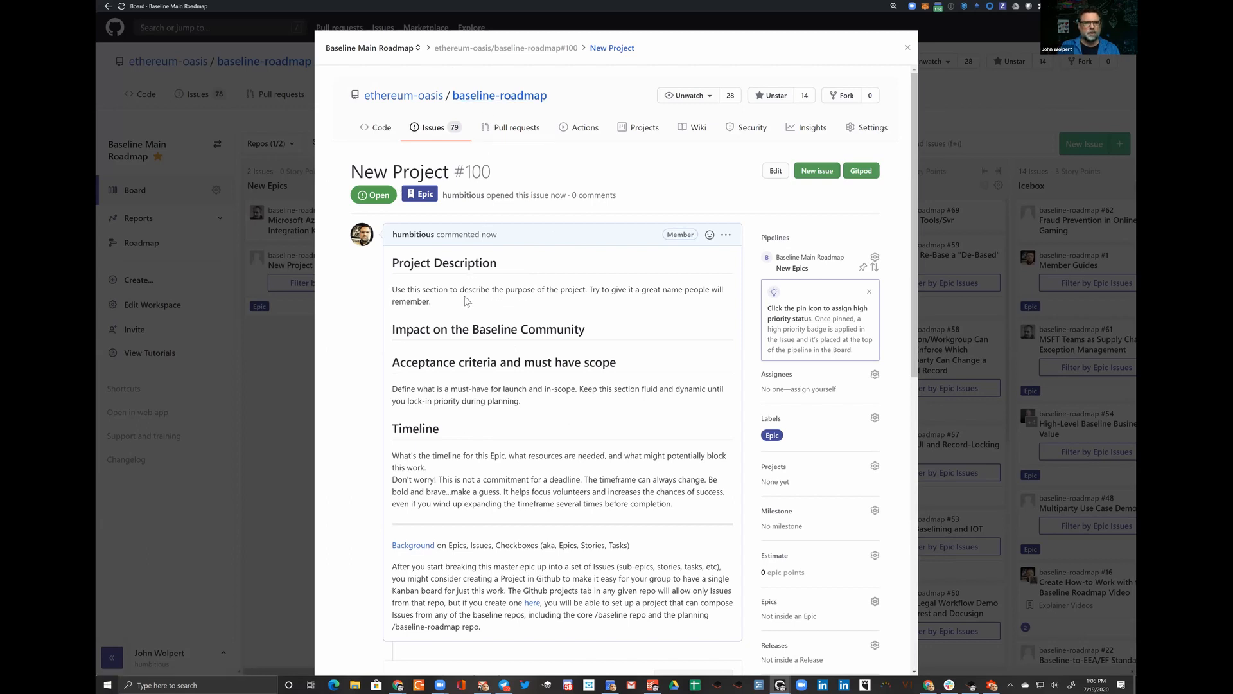
Examine the created New Project epic's description sections, pipeline and project fields, dependencies, epic progress area and comment box.
scroll(475, 373, "down", 4)
scroll(494, 411, "down", 5)
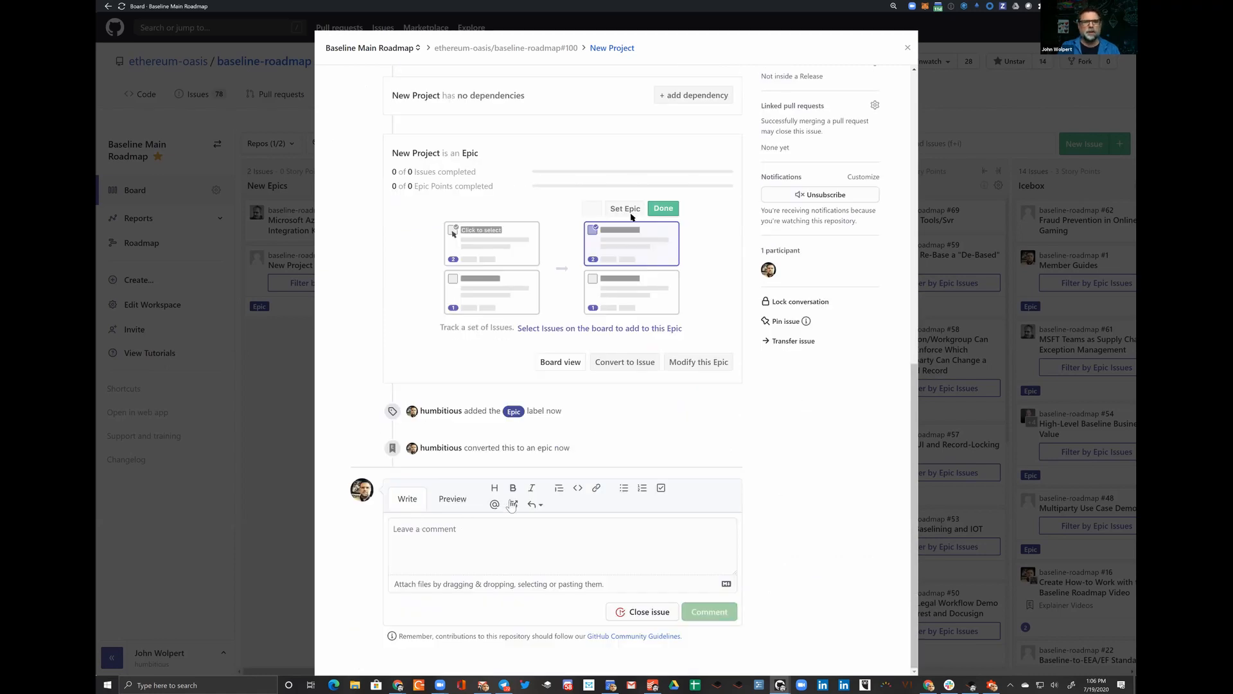
scroll(510, 504, "up", 6)
scroll(522, 397, "up", 2)
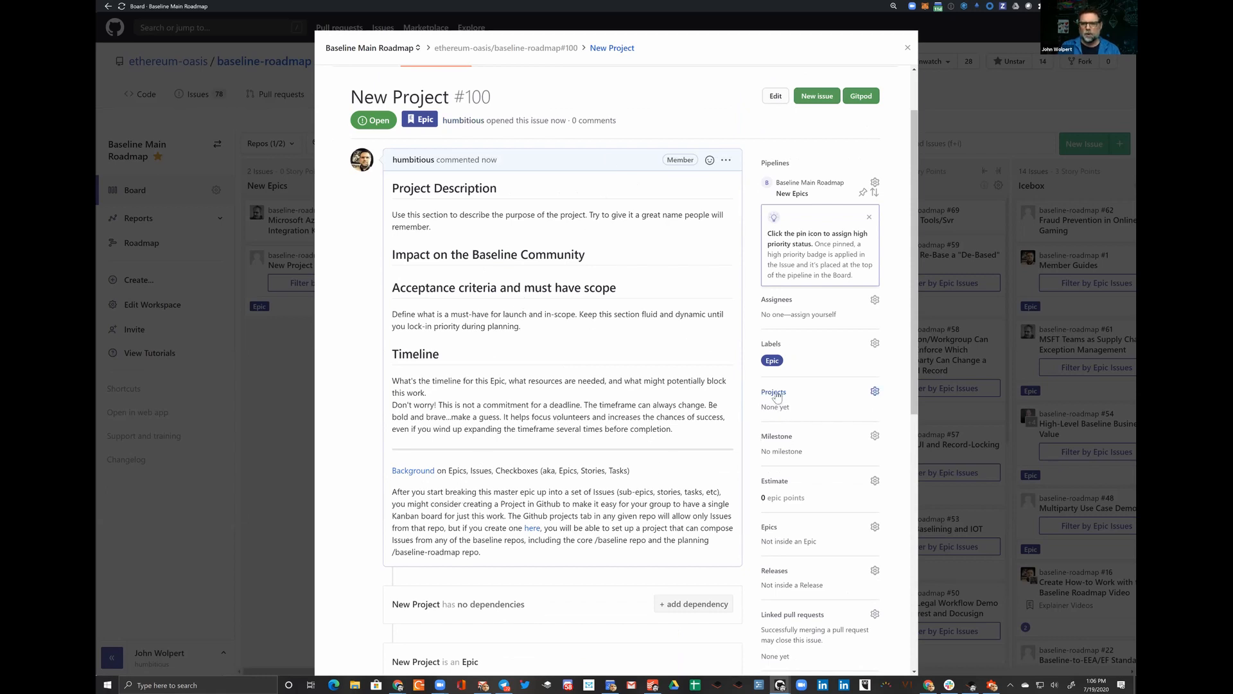
scroll(631, 447, "down", 4)
scroll(605, 434, "up", 2)
scroll(605, 435, "down", 3)
scroll(605, 434, "up", 4)
scroll(605, 435, "up", 2)
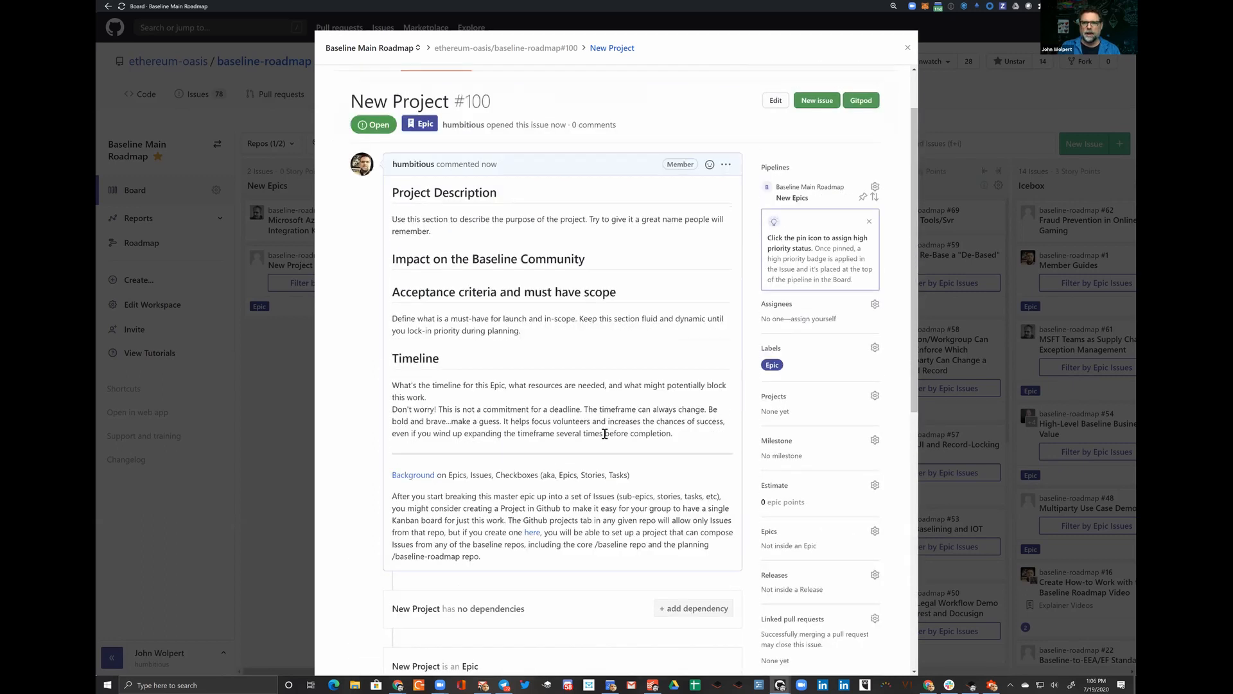
scroll(607, 426, "down", 3)
scroll(608, 425, "down", 5)
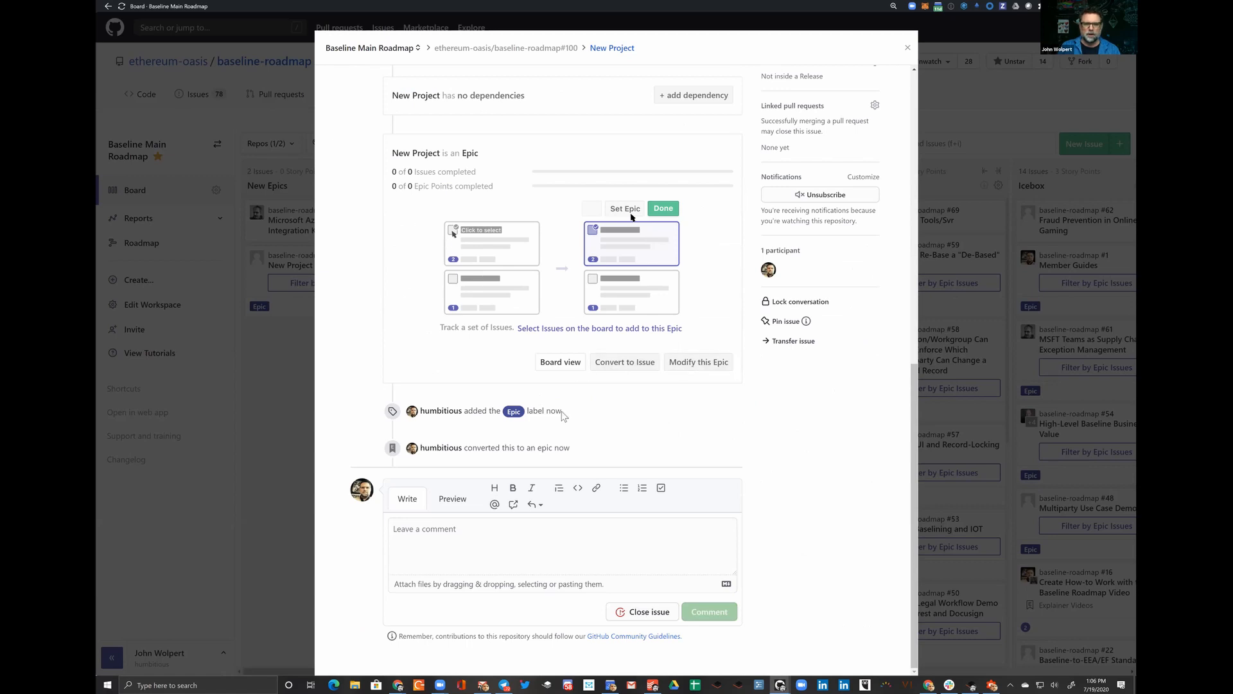
scroll(567, 427, "up", 2)
scroll(566, 427, "up", 1)
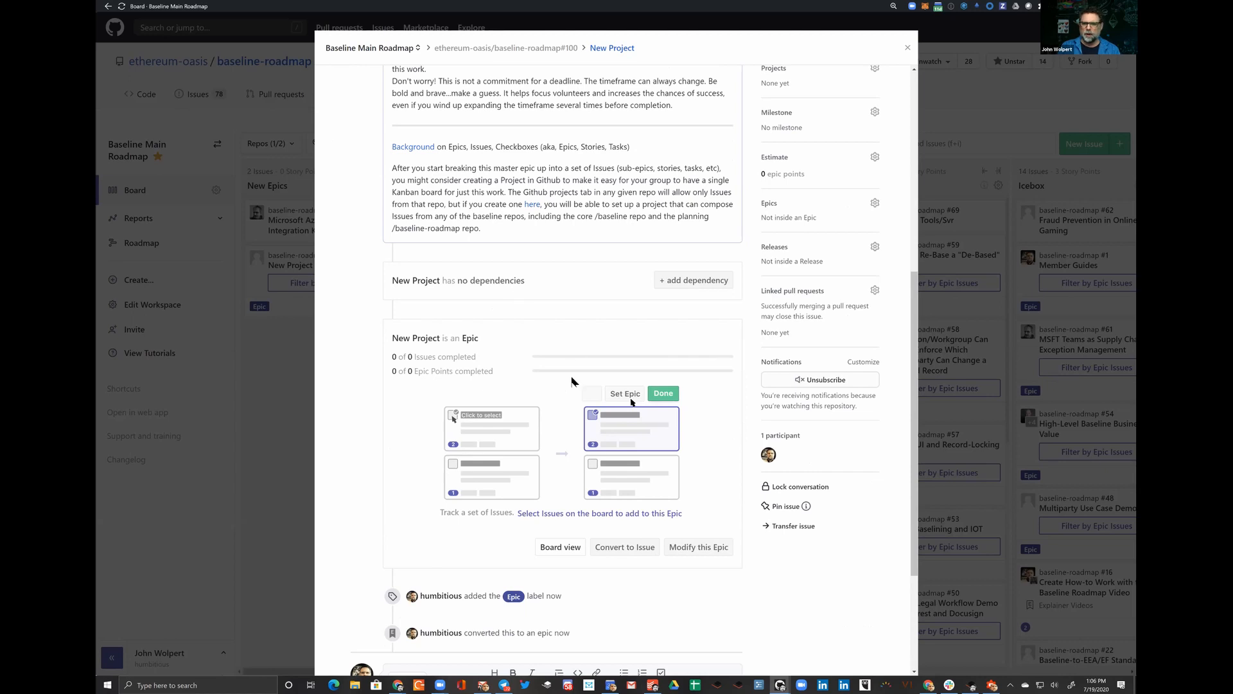
scroll(749, 473, "up", 2)
scroll(749, 465, "up", 4)
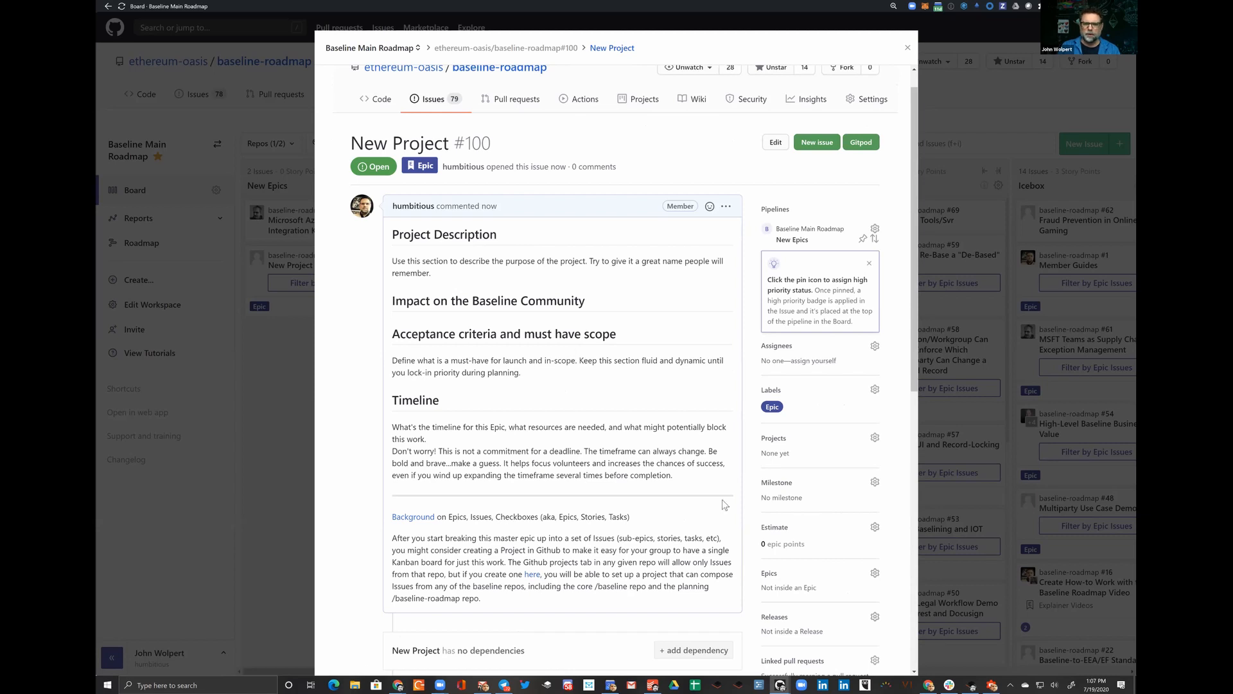
scroll(654, 522, "down", 2)
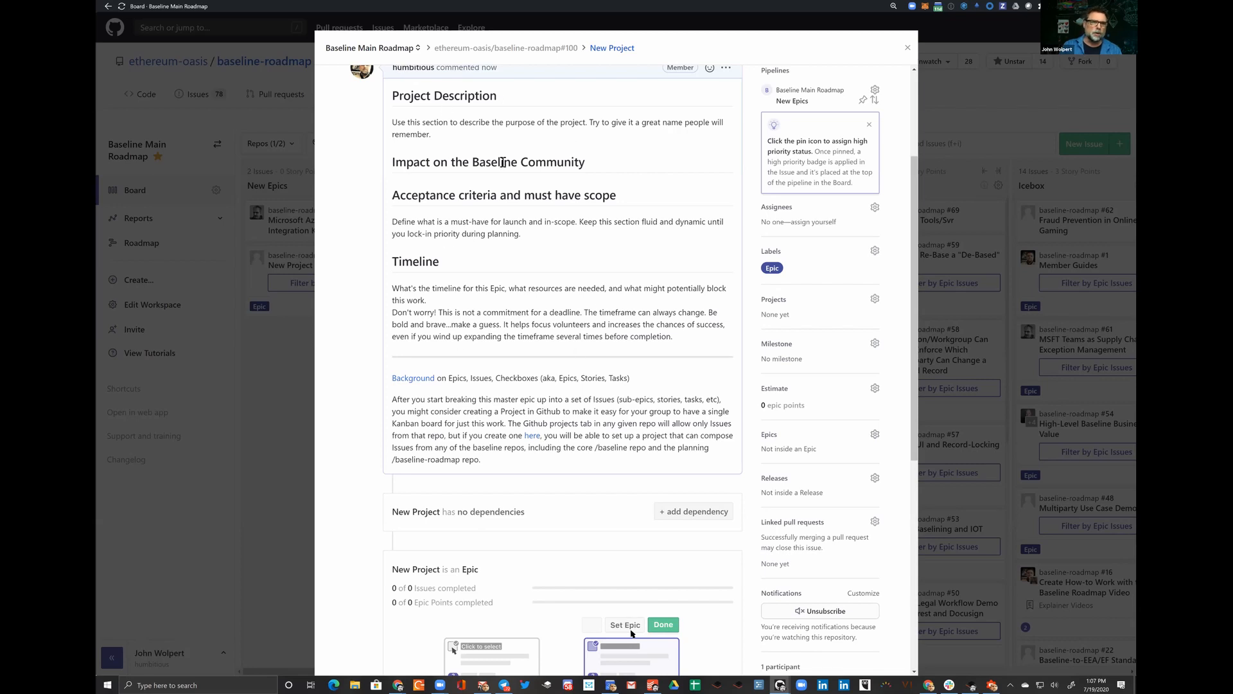
Add New Project to the Baseline in Manufacuring Demo epic, and open the issue's full page.
left_click(764, 436)
type("proje")
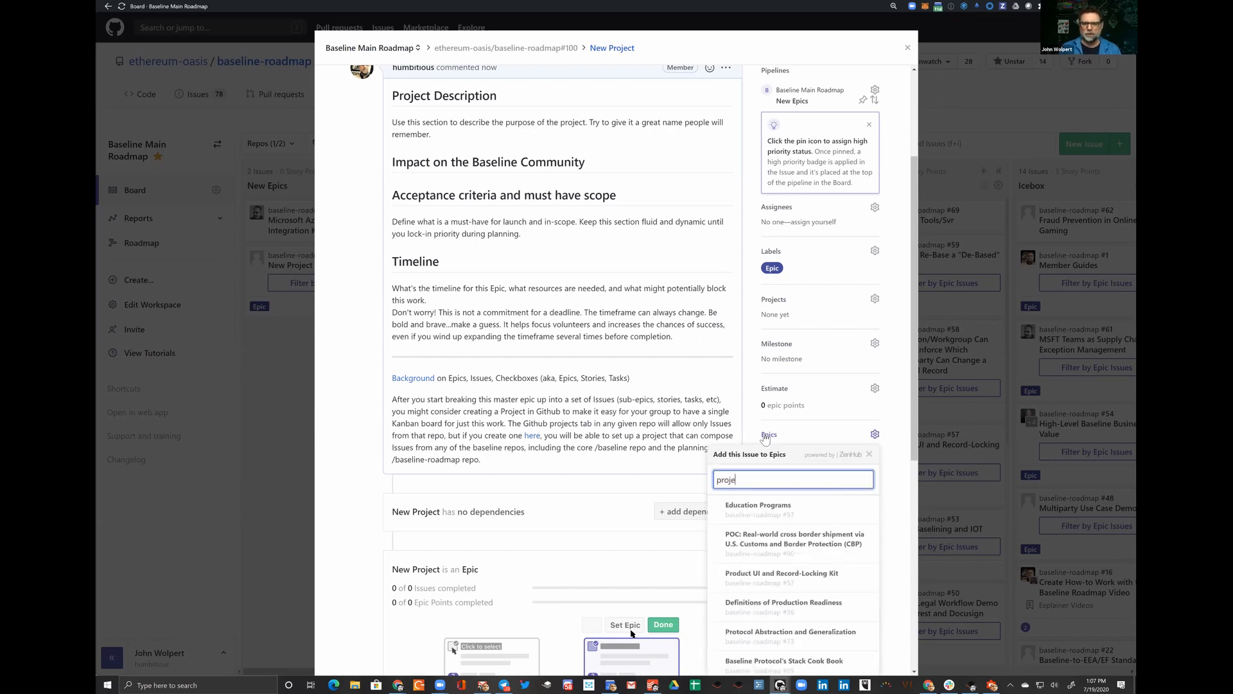
type("ct")
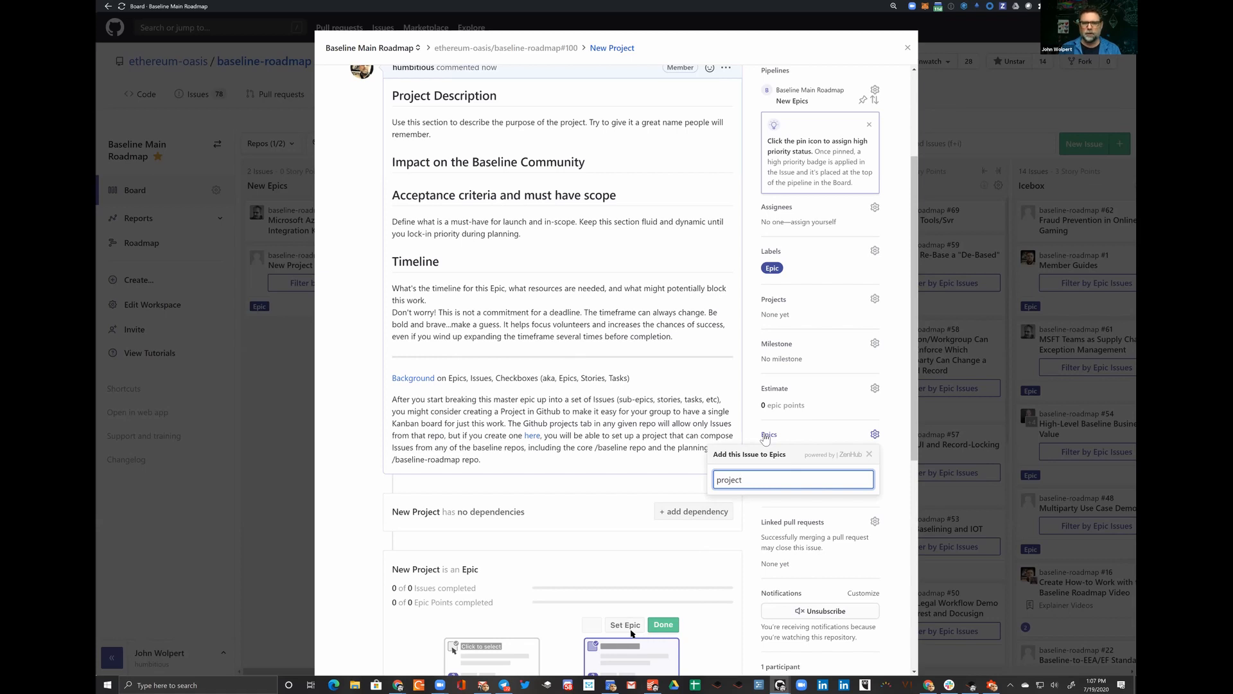
key("BackSpace")
key("BackSpace")
key("BackSpace")
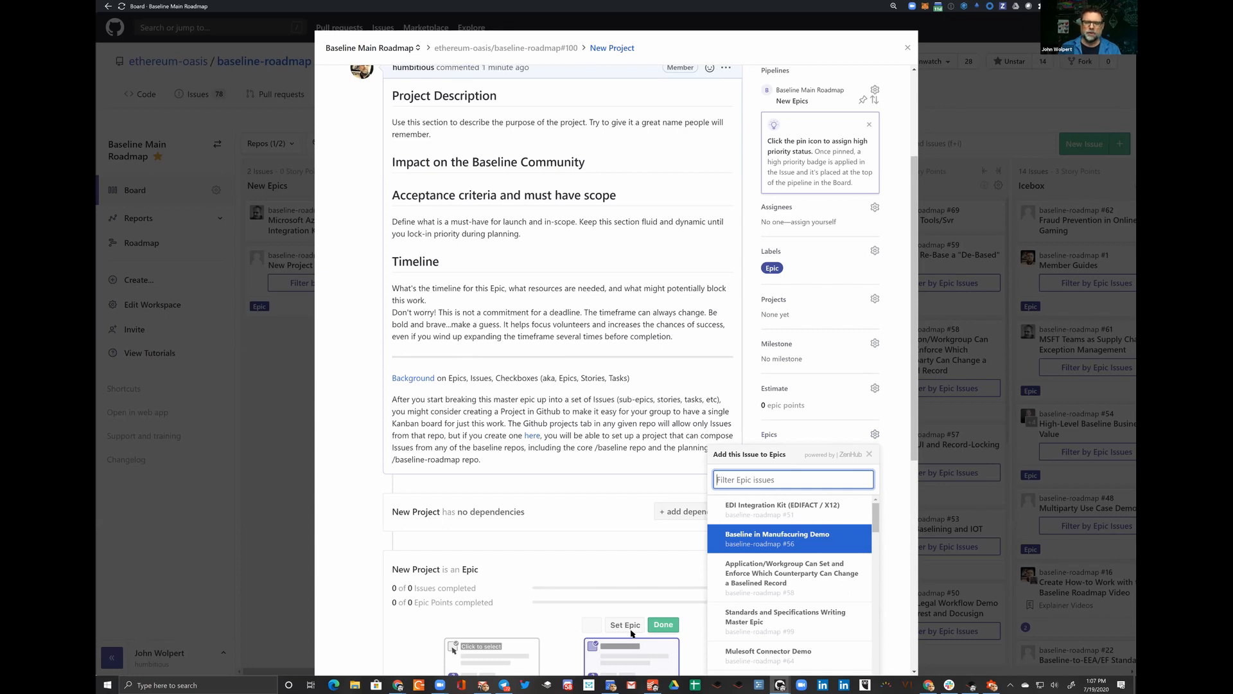
key("Return")
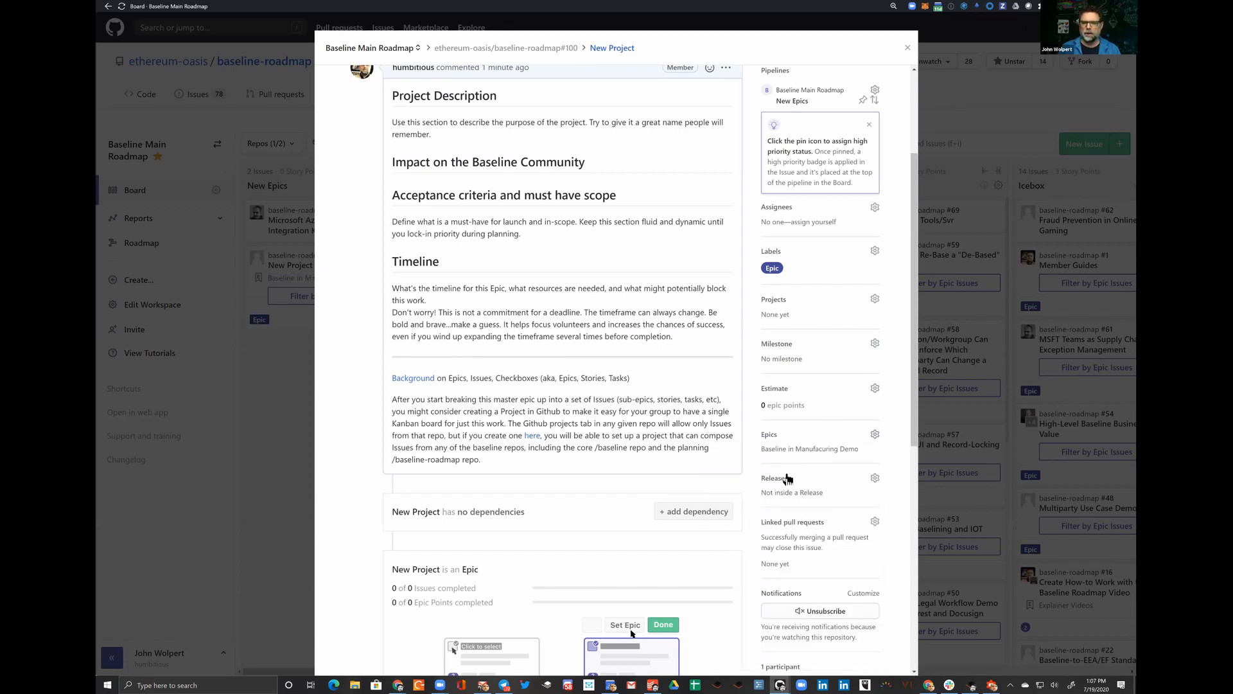
left_click(784, 451)
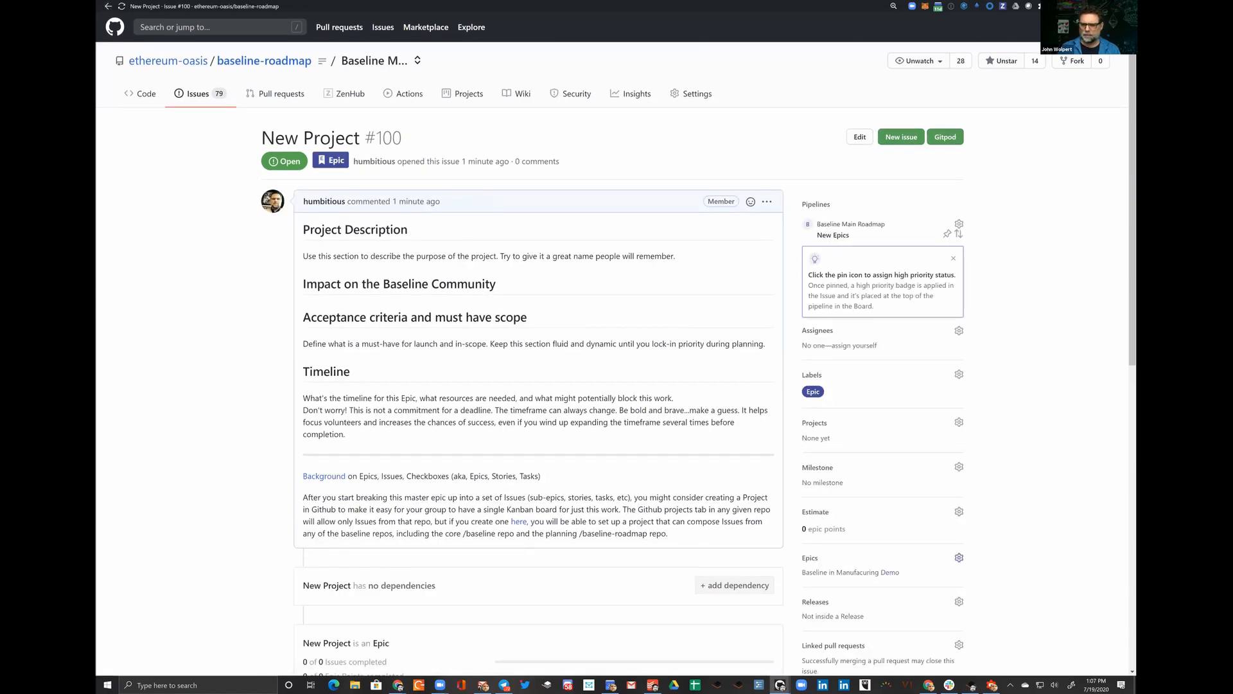
Remove New Project from the Baseline in Manufacuring Demo epic.
left_click(960, 558)
left_click(835, 628)
scroll(629, 262, "down", 1)
scroll(661, 261, "up", 1)
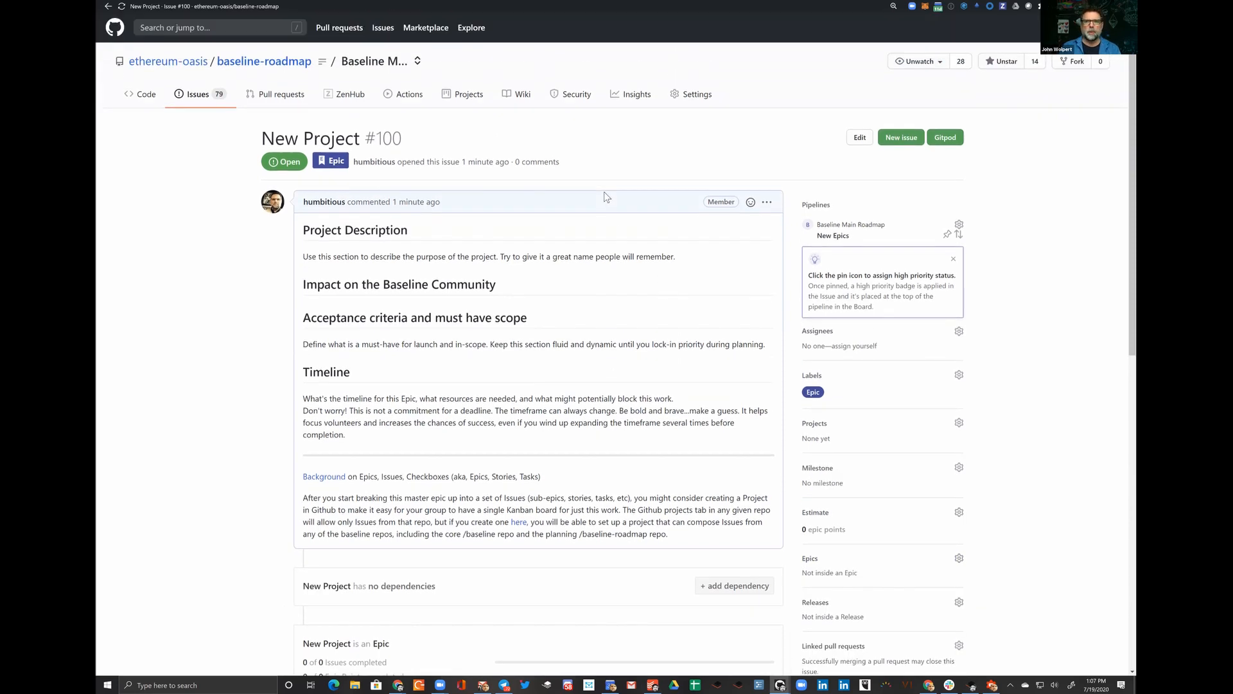
Close the New Project issue without editing its title, and return to the repository's ZenHub board.
left_click(865, 138)
left_click(952, 136)
scroll(627, 395, "down", 9)
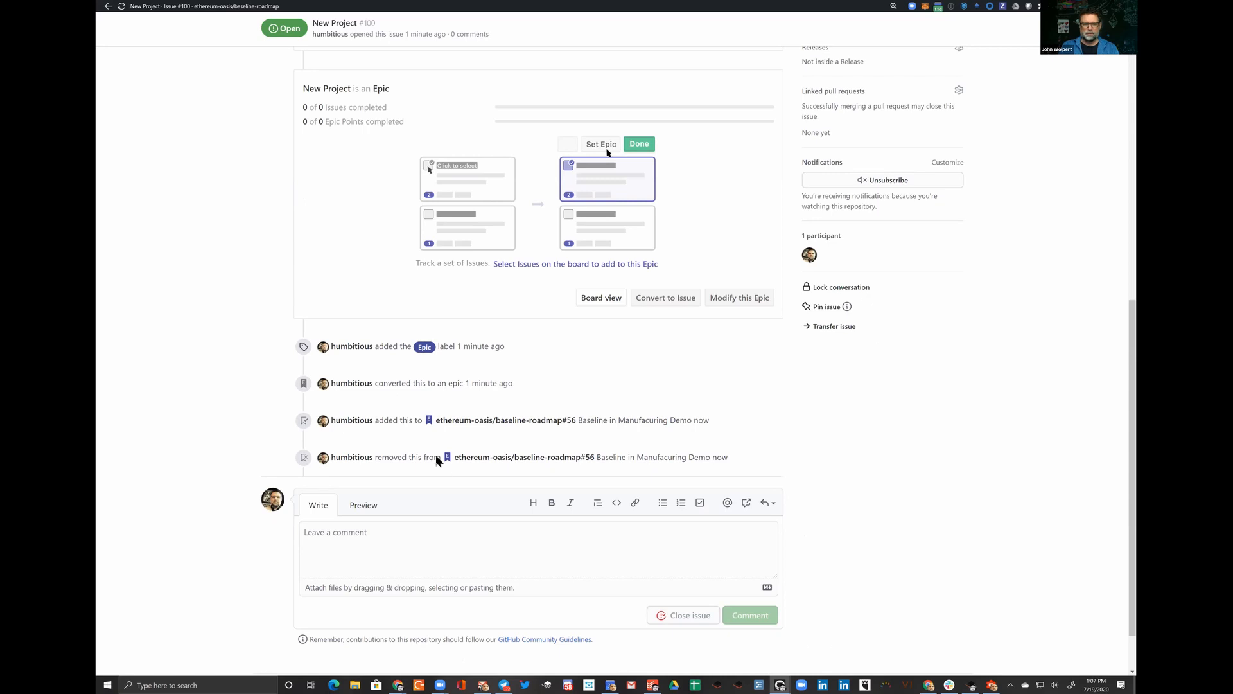
scroll(223, 185, "up", 9)
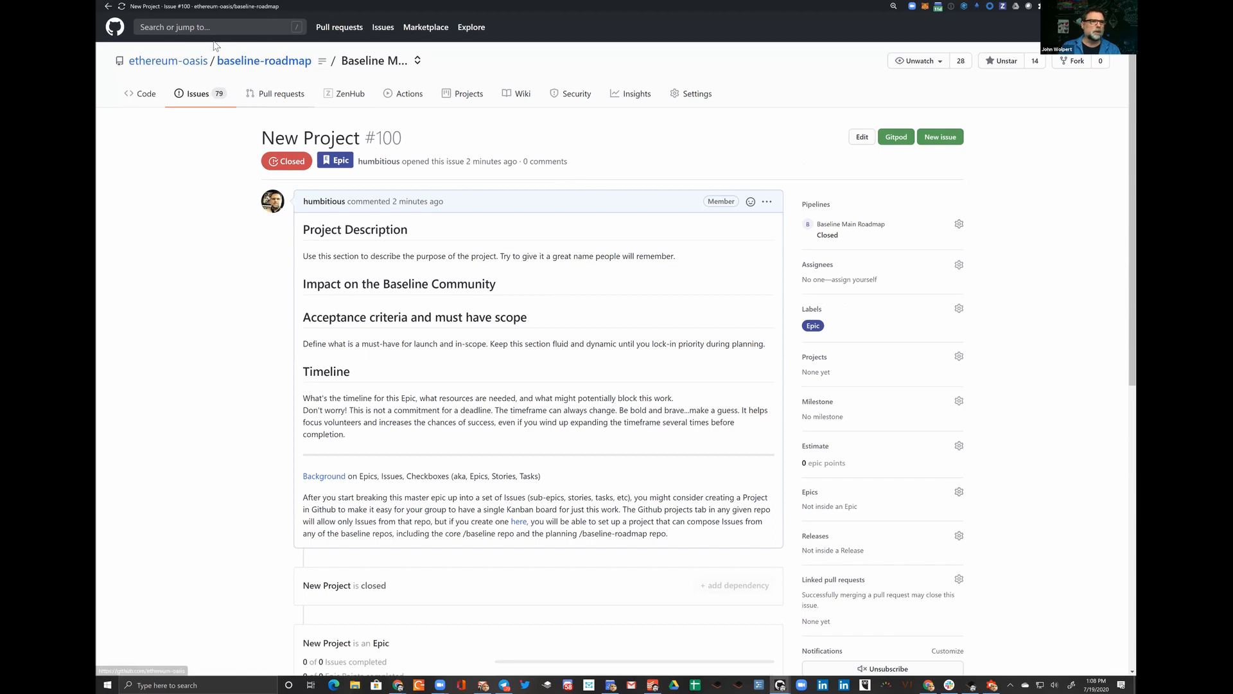
left_click(344, 94)
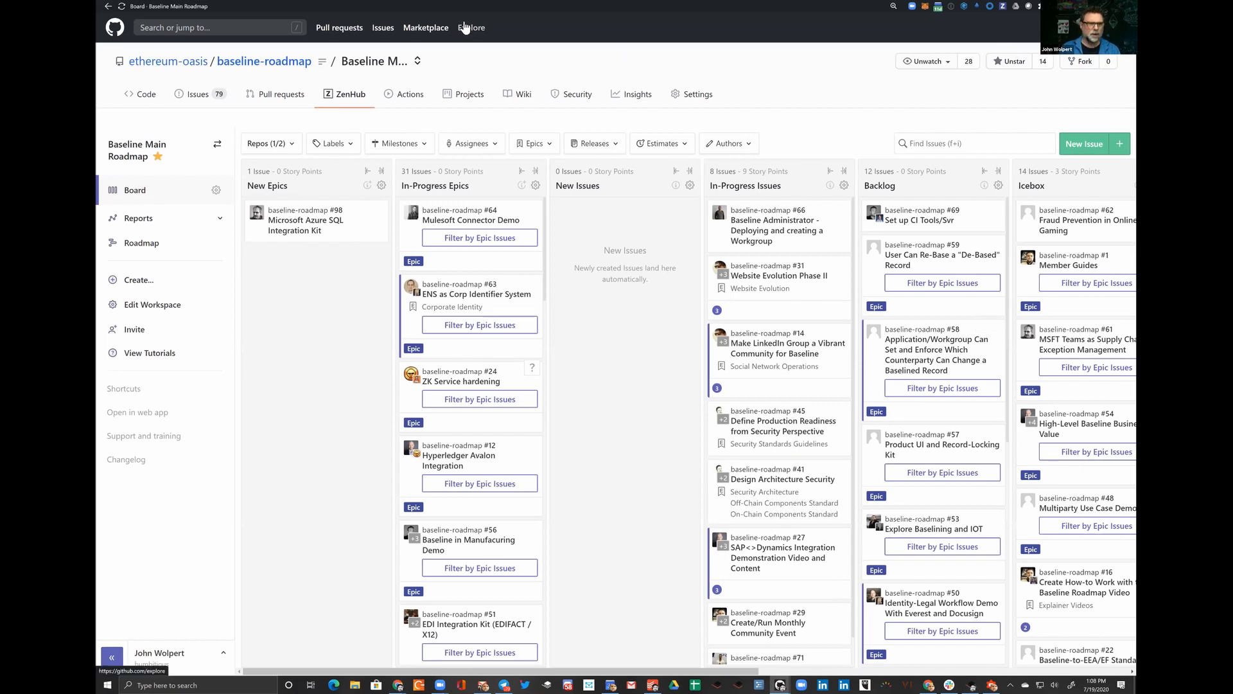
Open the Baseline Main Roadmap board in the ZenHub web app at app.zenhub.com in a new browser window.
key("ctrl+n")
type("ap")
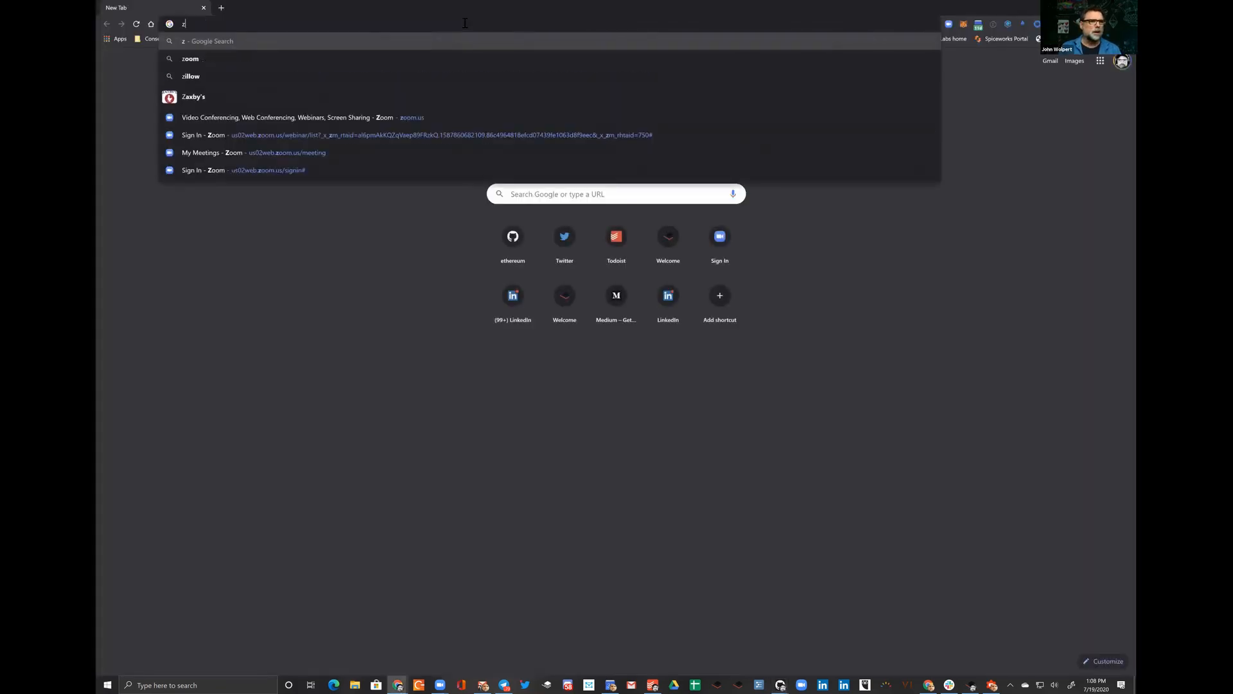
type("p.")
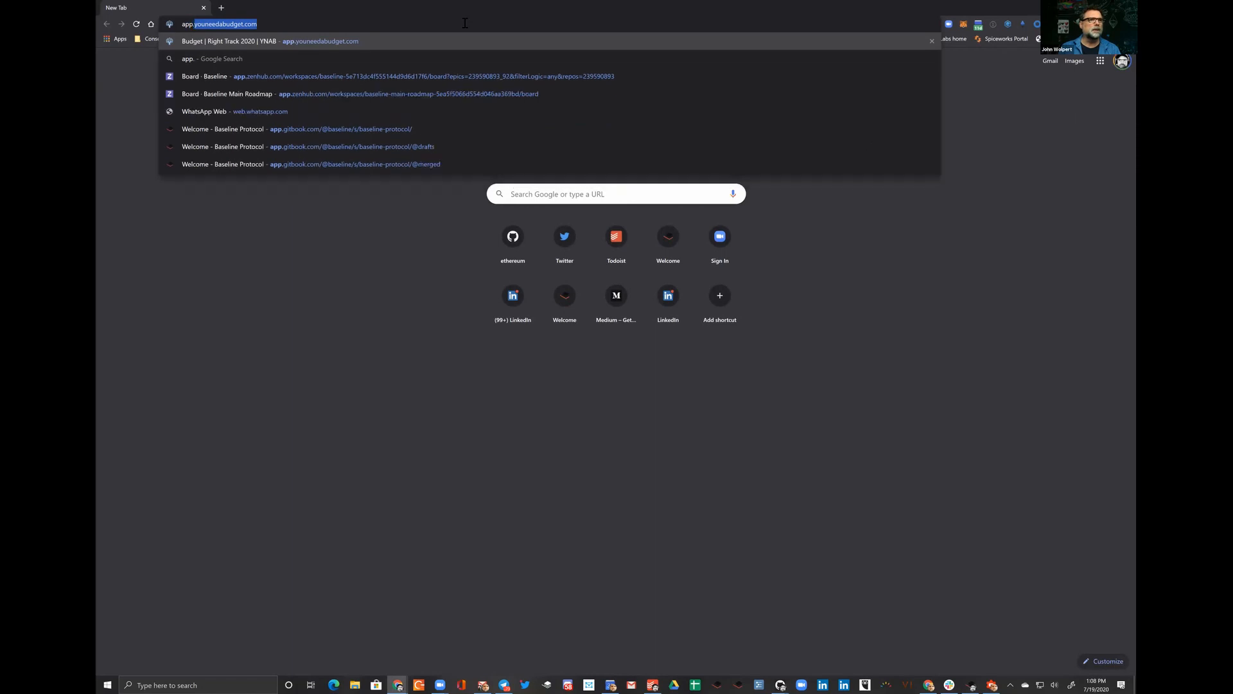
type("zen")
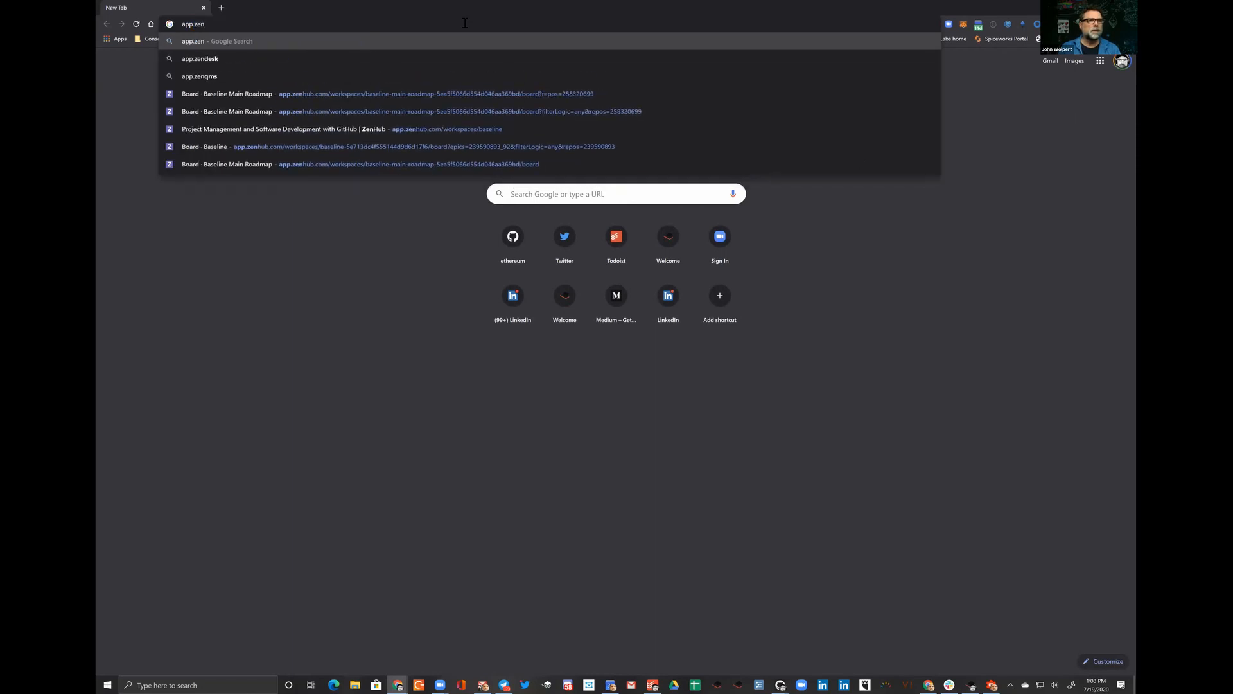
left_click(263, 92)
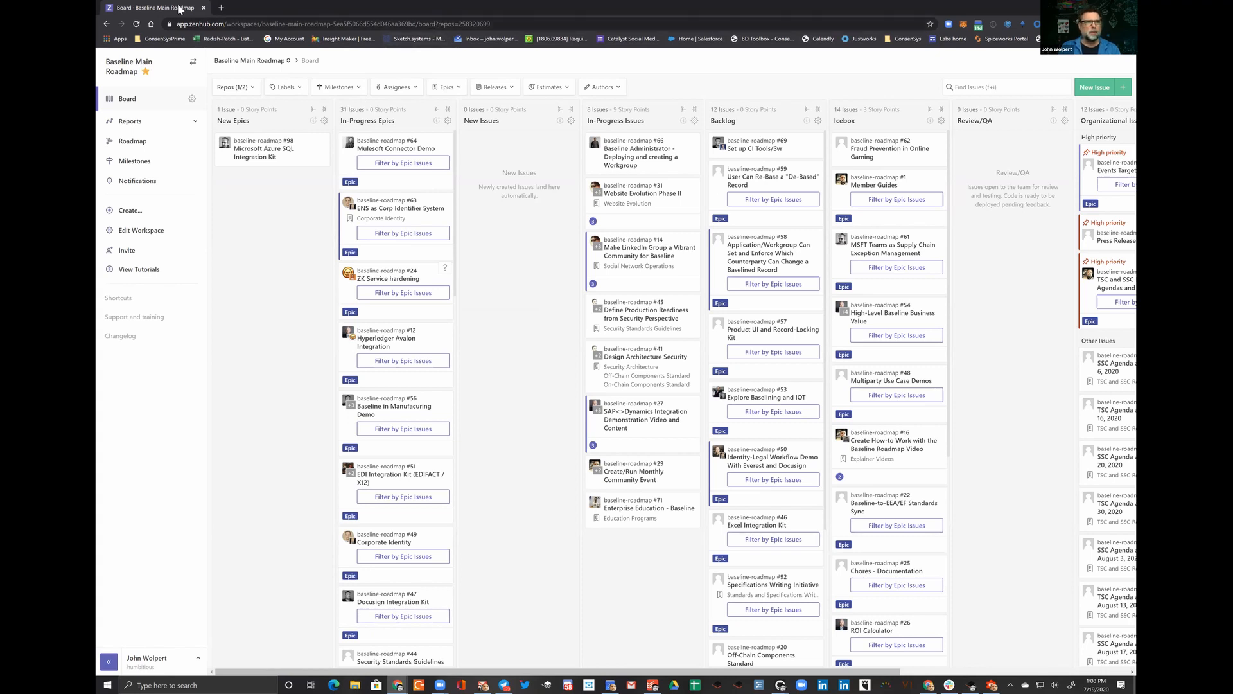
Search the web for zenhub in a new browser tab, open the zenhub.com home page and look it over.
left_click(221, 9)
type("zen")
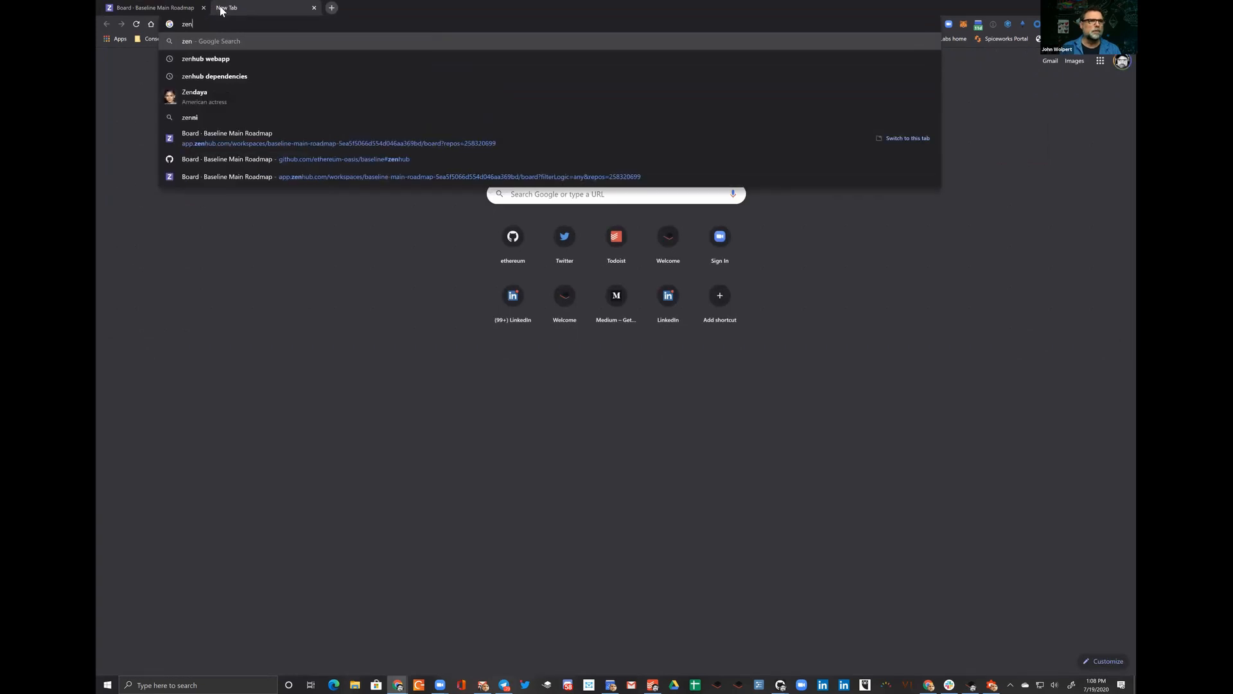
type("hub.")
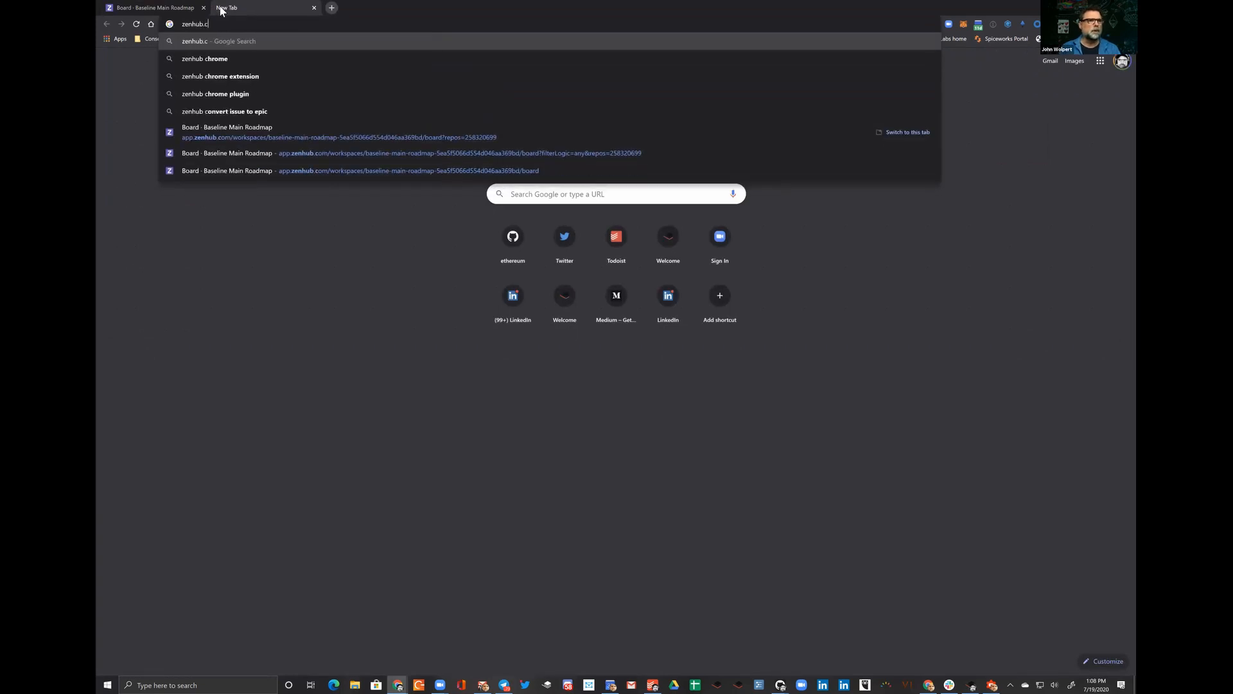
key("BackSpace")
key("Return")
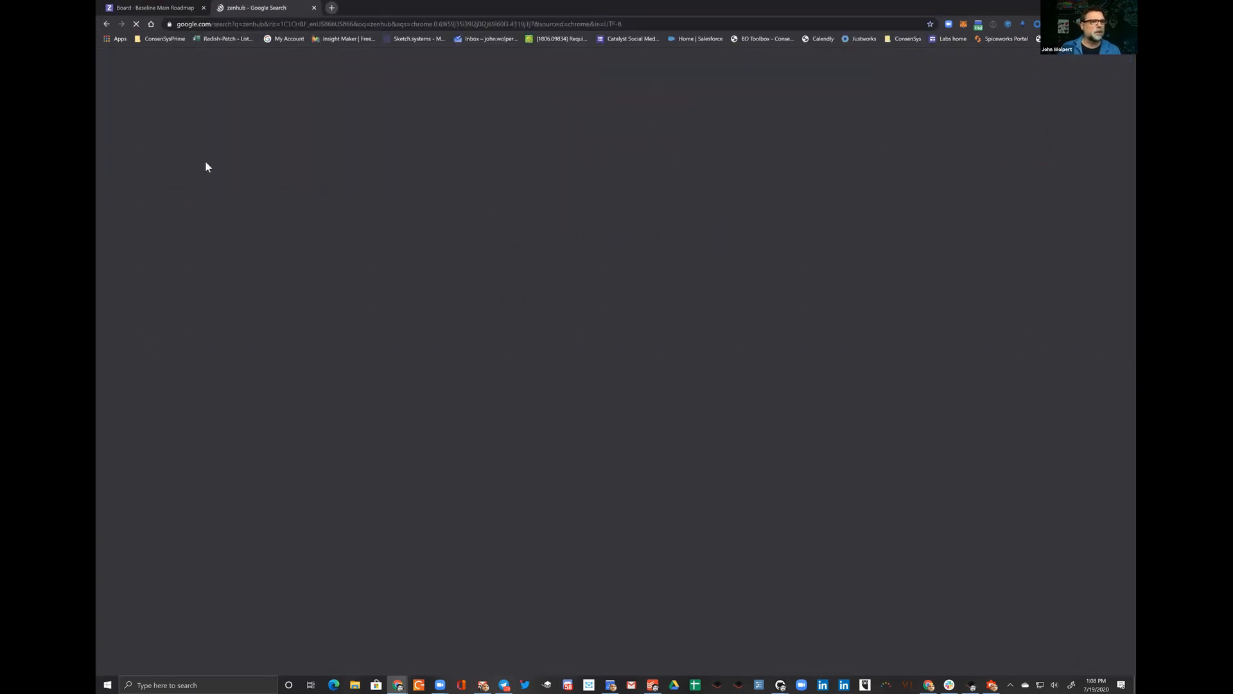
left_click(214, 144)
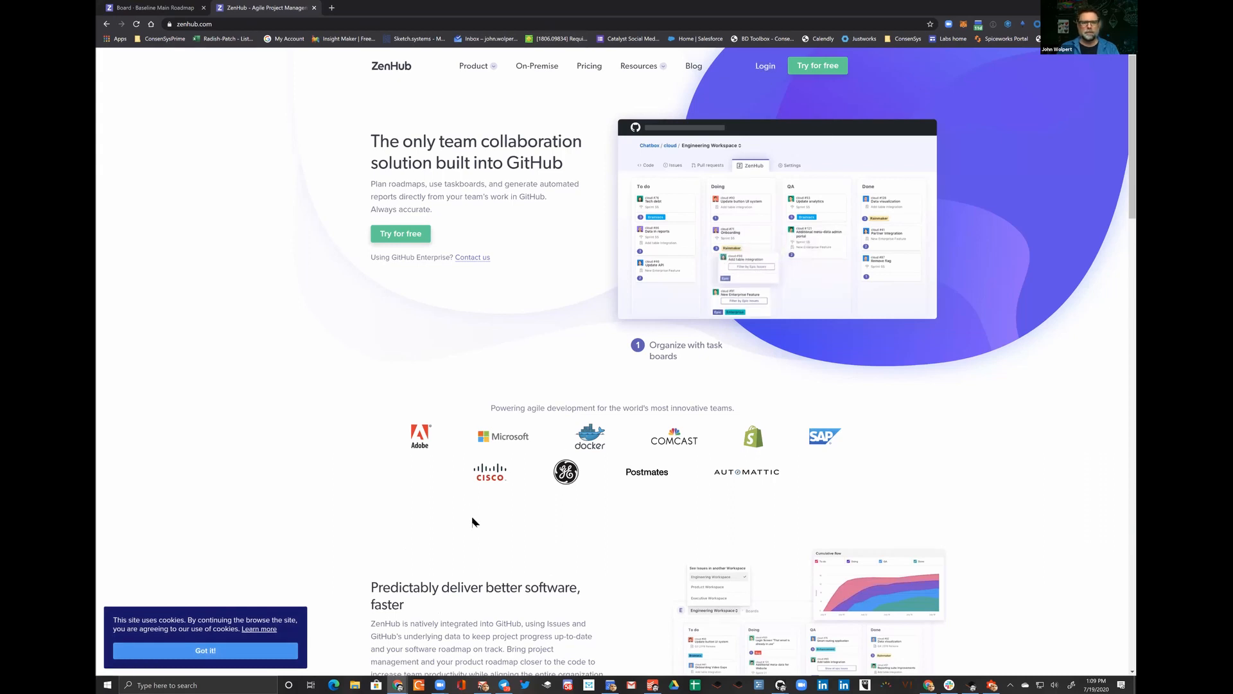
scroll(471, 522, "down", 3)
scroll(475, 488, "up", 3)
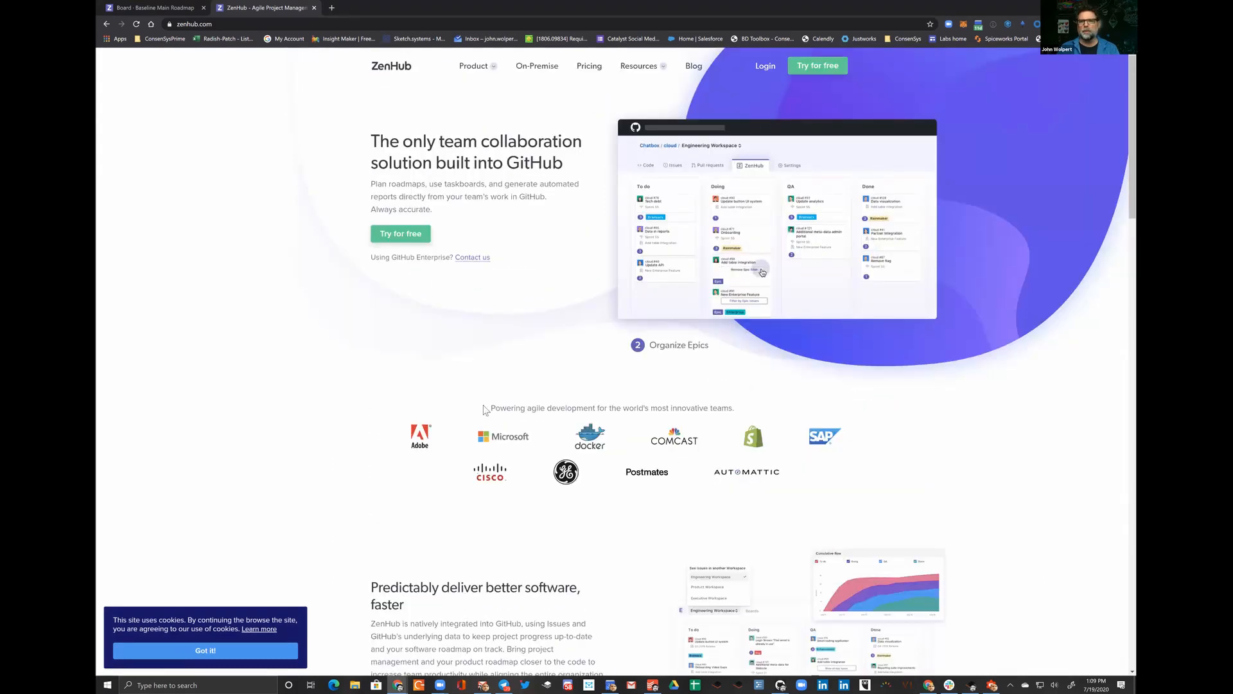